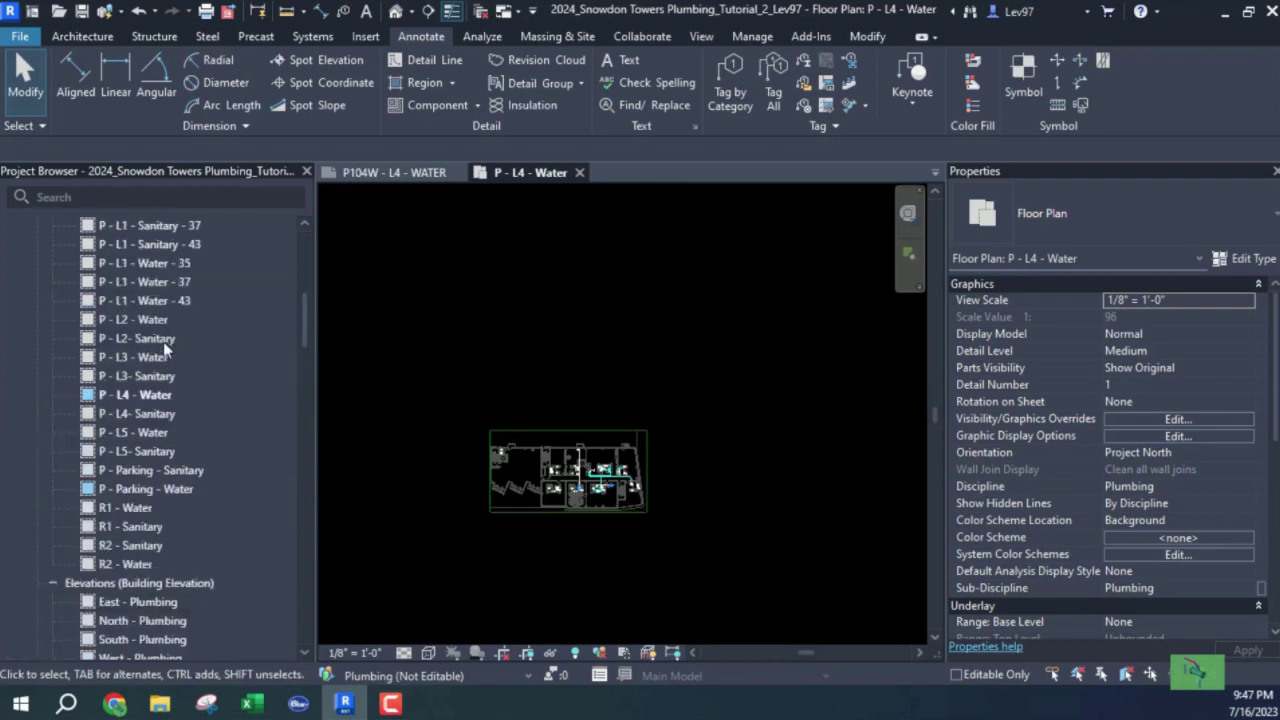
- Open the sheet P104W - L4 - WATER that holds the P - L4 - Water floor plan
right_click(131, 395)
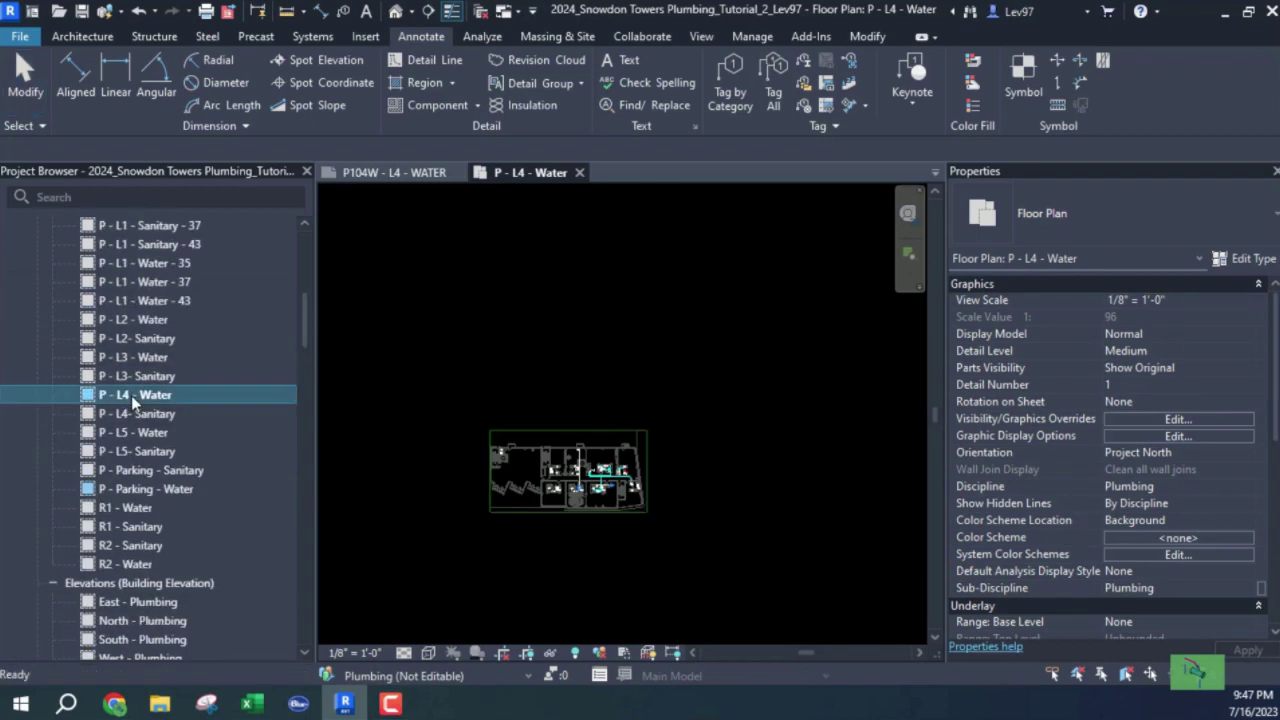
click(193, 204)
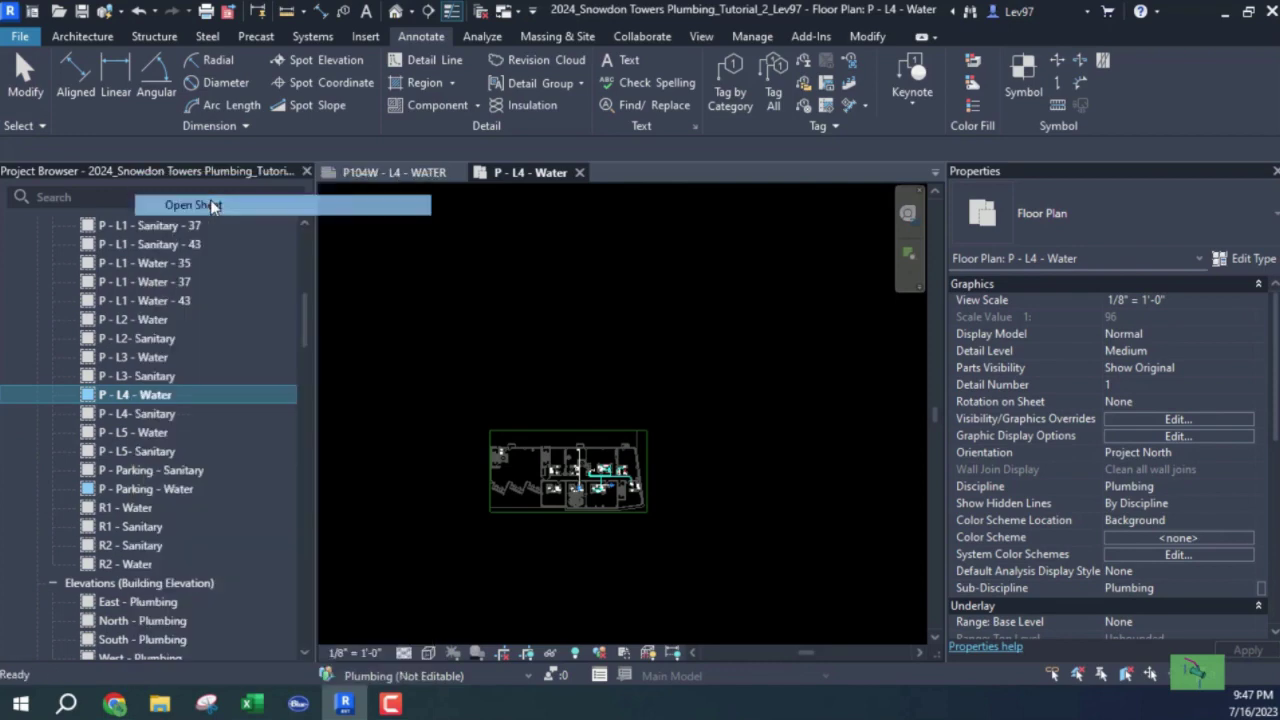
scroll(580, 413, up, 5)
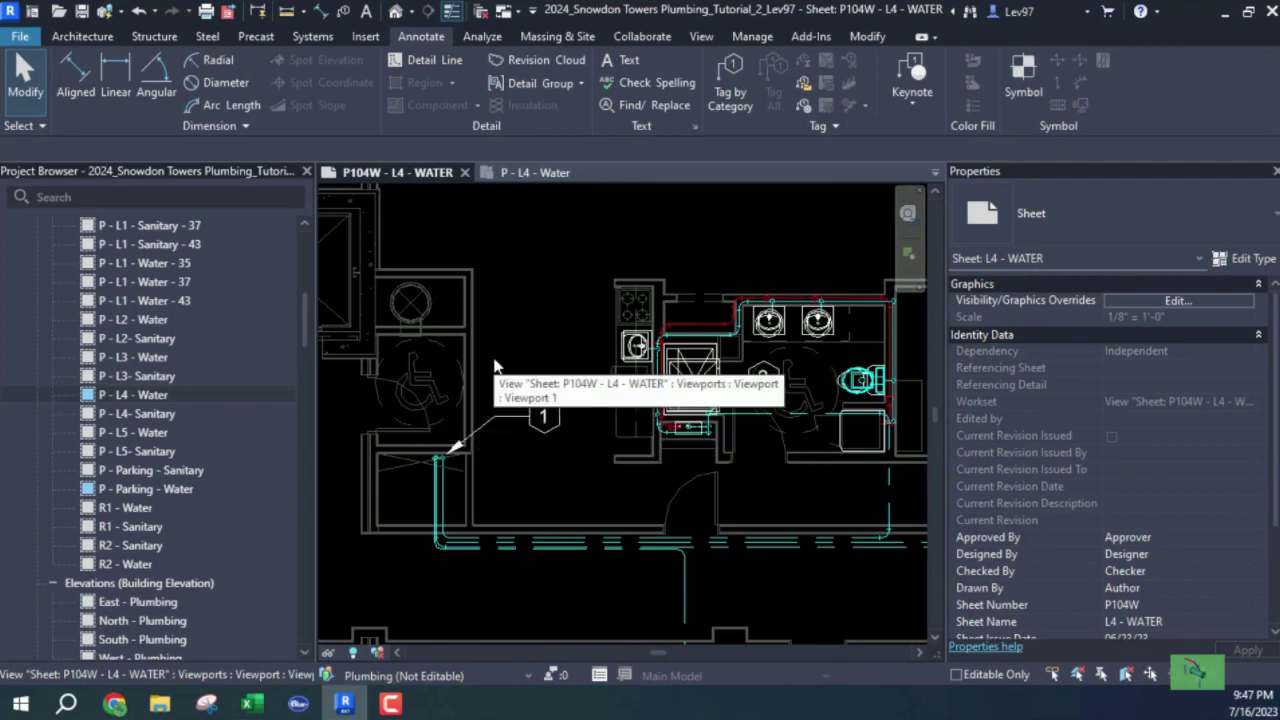
scroll(553, 458, down, 5)
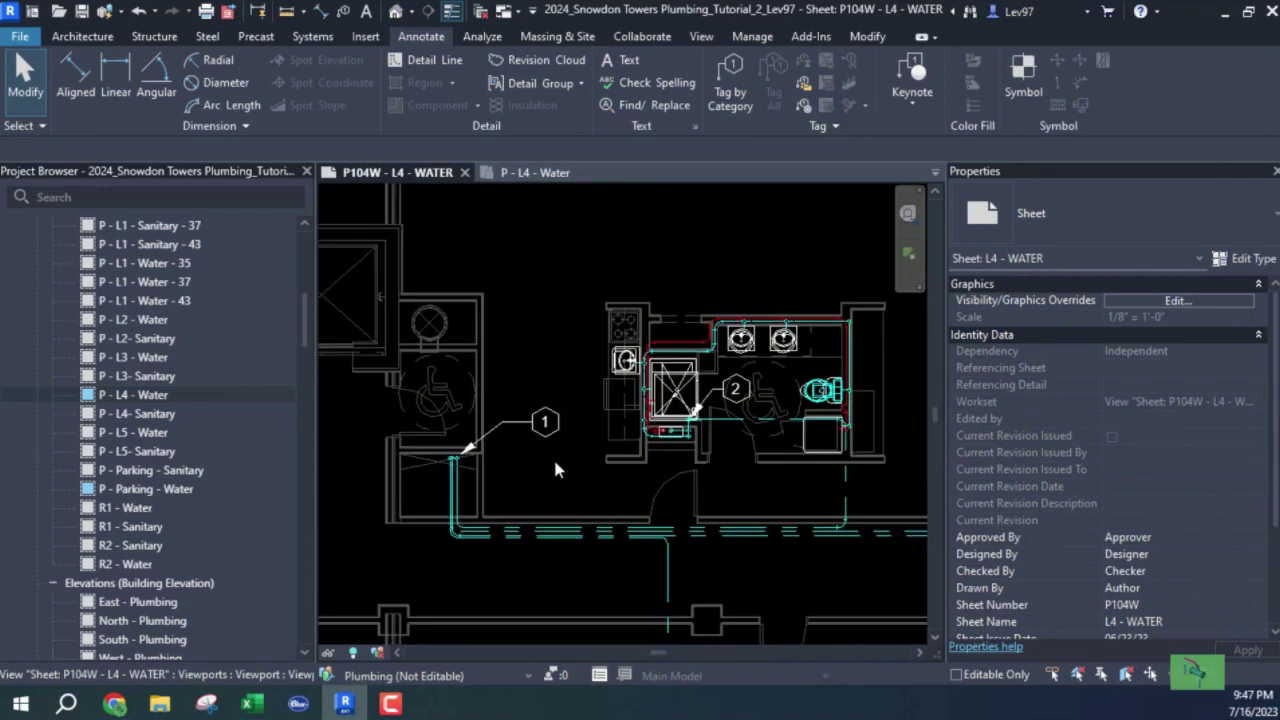
- Examine the sheet notes schedule on sheet P104W and the text of its numbered notes
middle_drag(555, 467, 440, 455)
scroll(440, 455, up, 3)
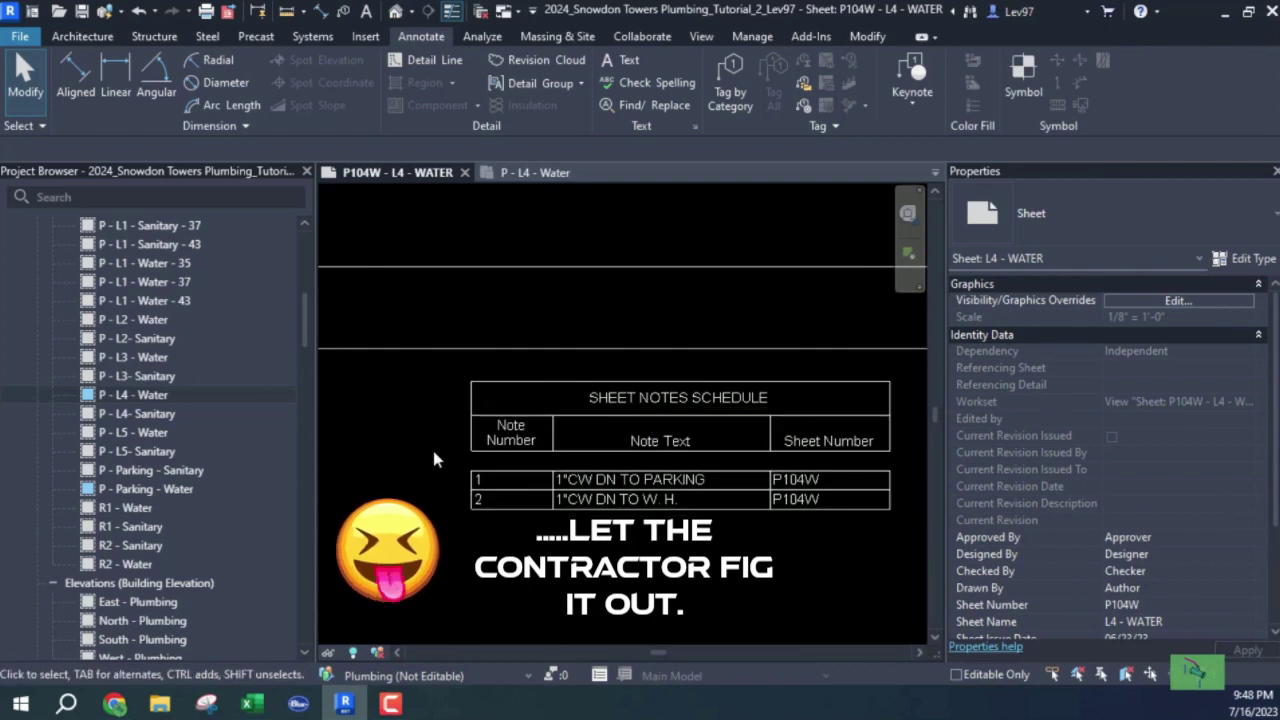
scroll(424, 470, down, 2)
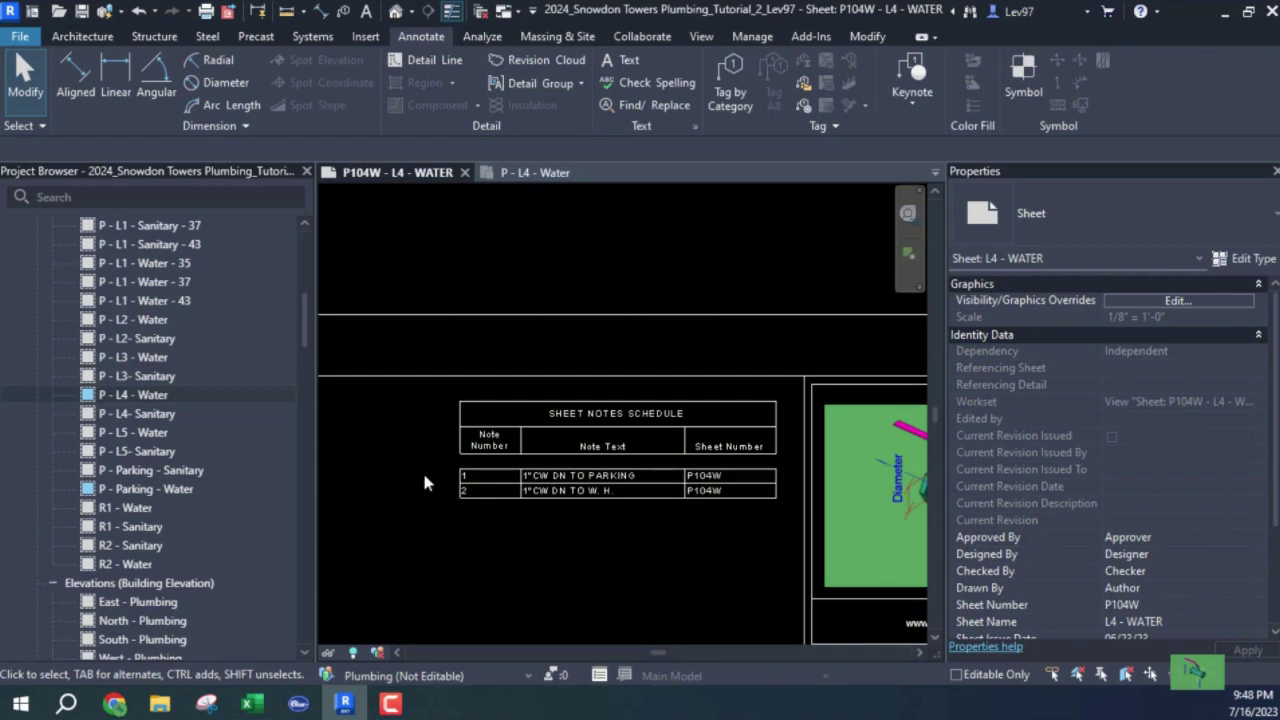
scroll(506, 505, up, 3)
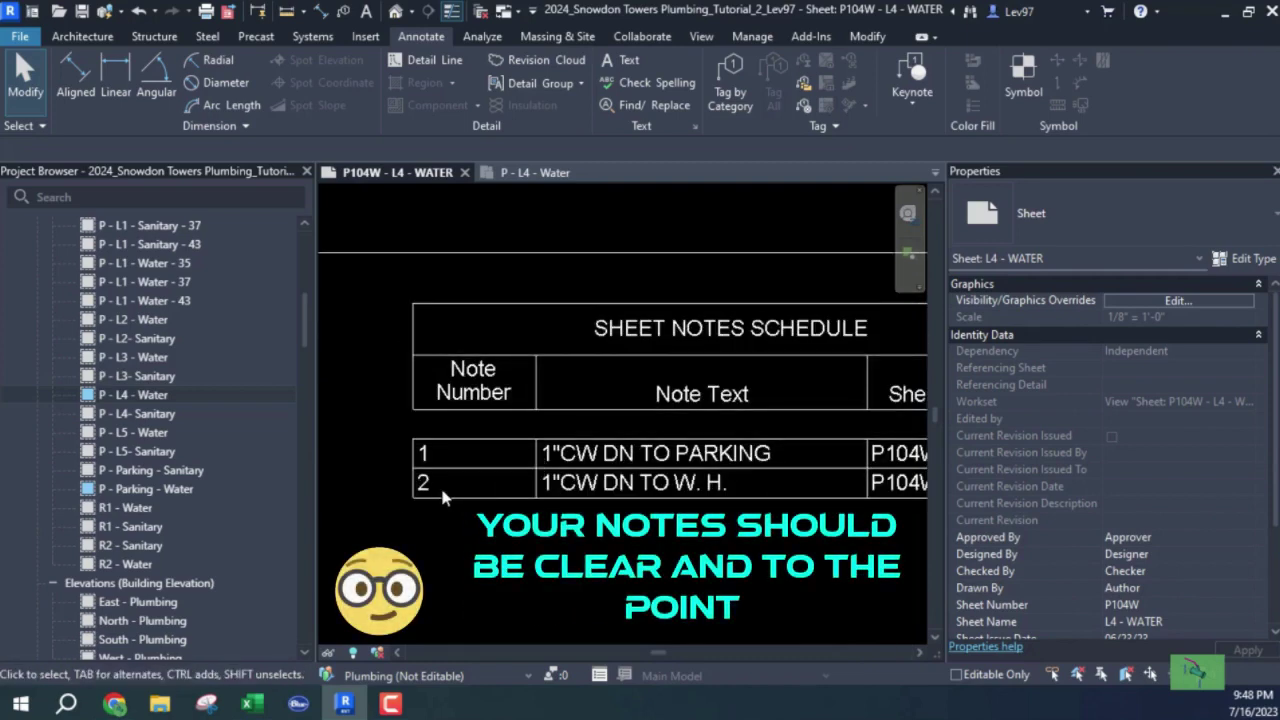
scroll(444, 497, down, 4)
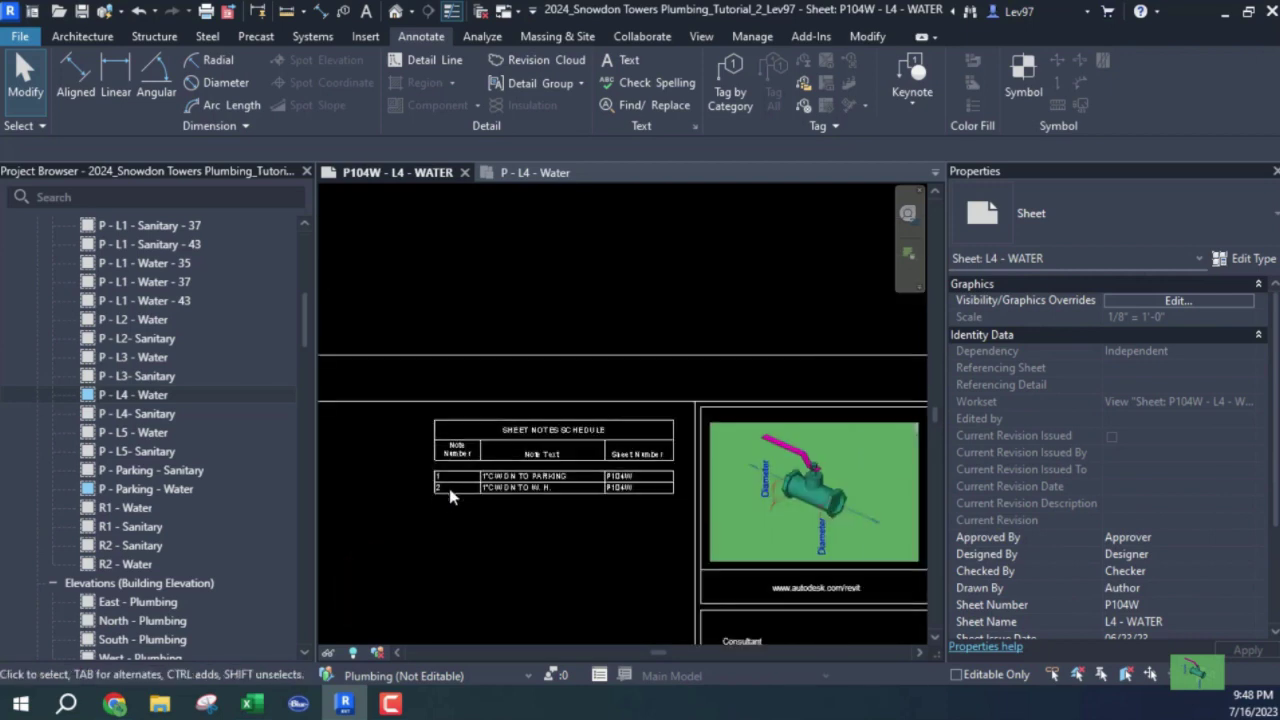
scroll(438, 506, down, 2)
middle_drag(438, 506, 510, 437)
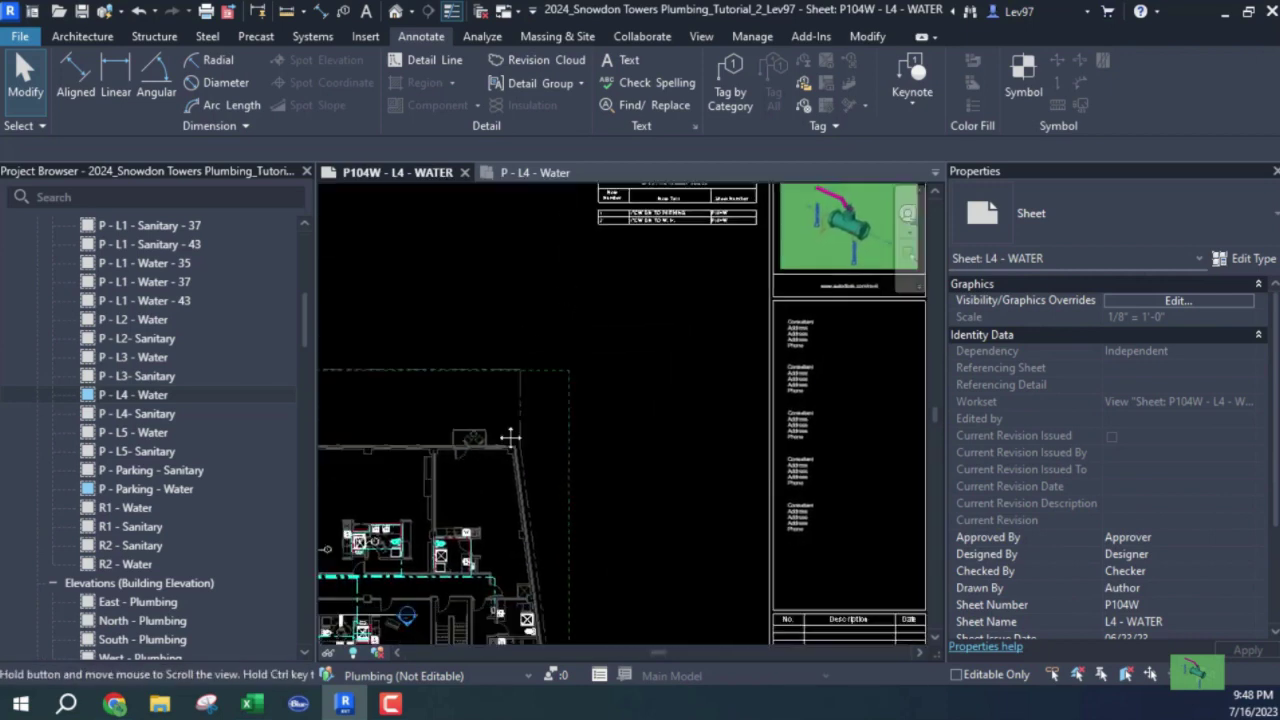
- Compare note tag 1 on the L4 water plan with its entry in the sheet notes schedule
scroll(495, 440, up, 5)
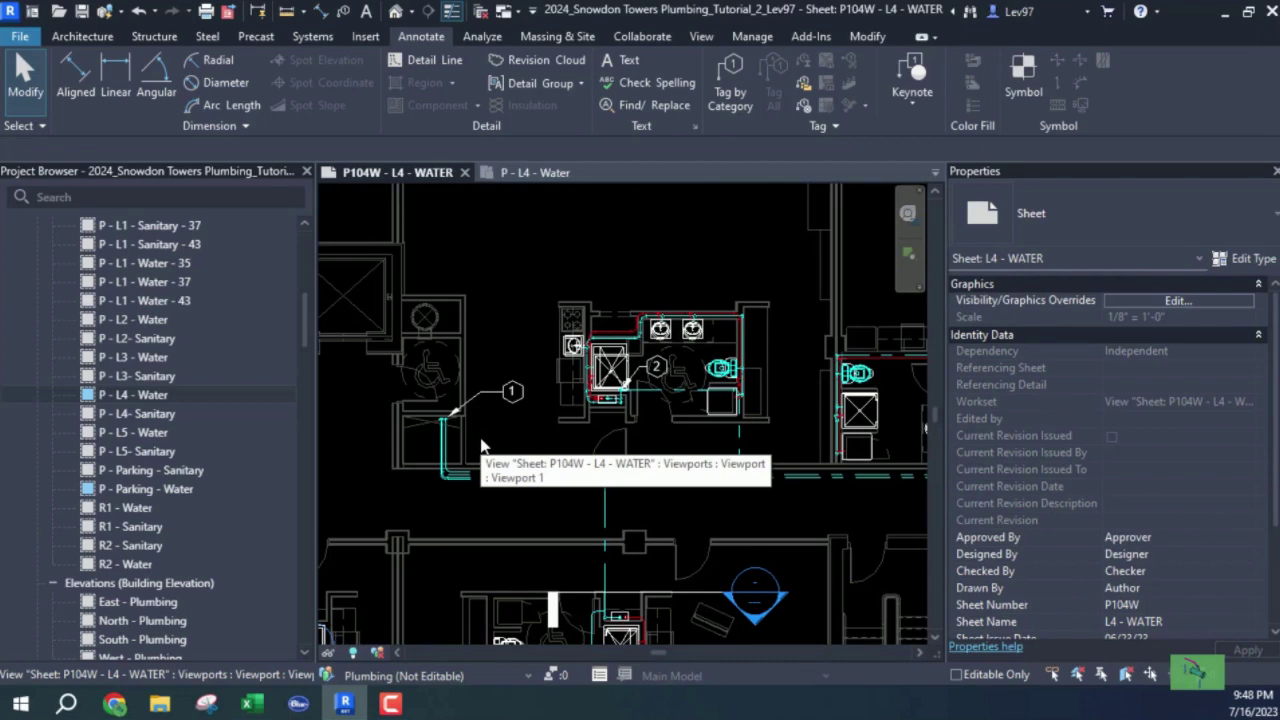
scroll(495, 403, up, 3)
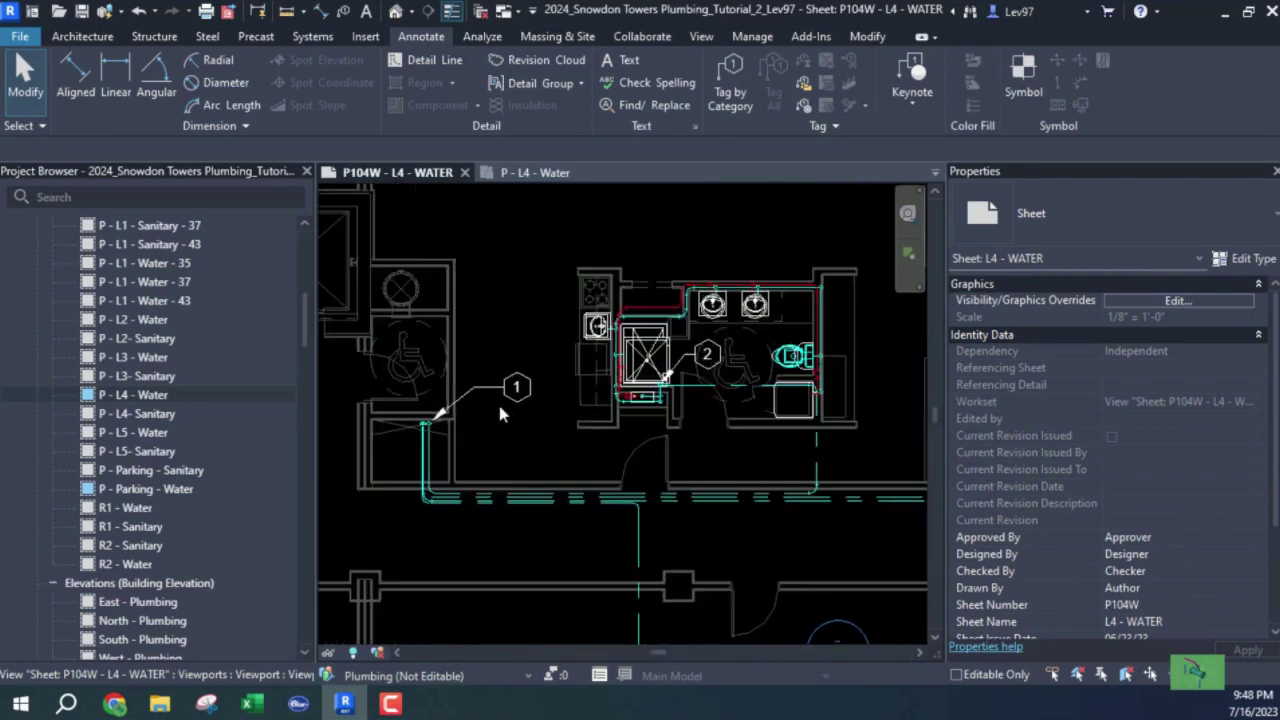
scroll(500, 413, up, 1)
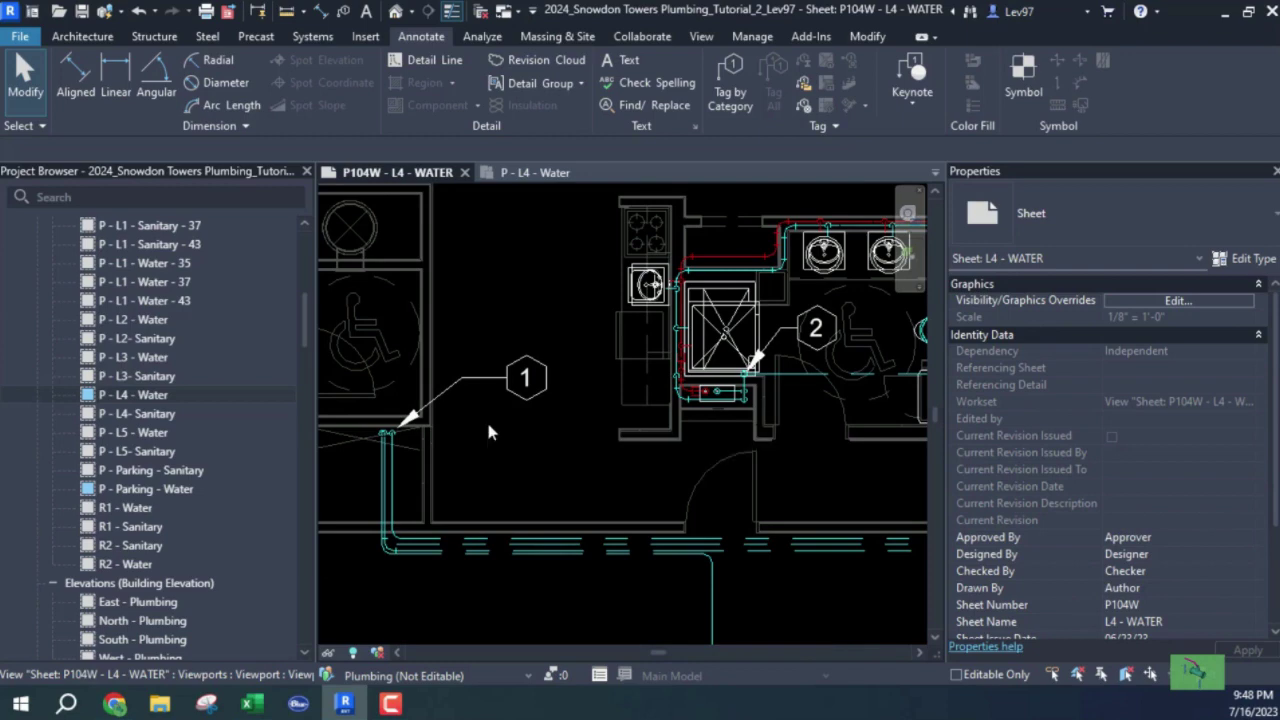
scroll(495, 414, down, 4)
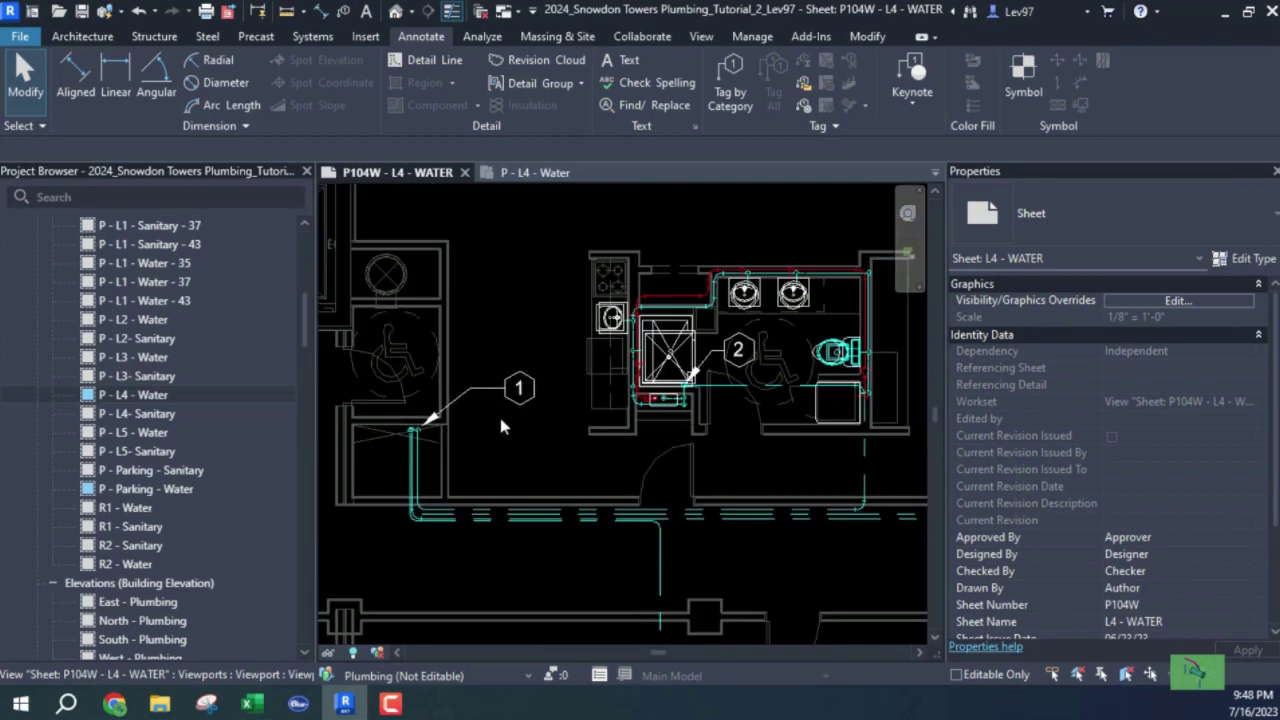
scroll(510, 415, down, 3)
scroll(487, 483, up, 3)
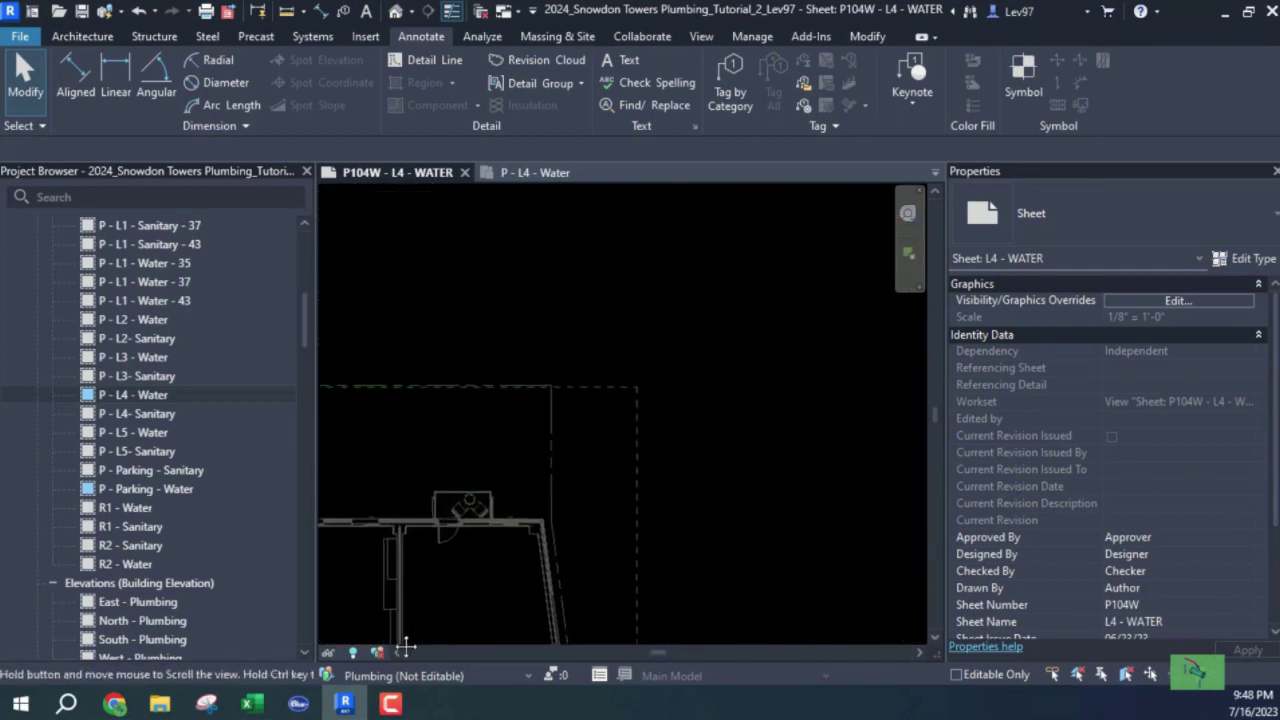
scroll(590, 345, up, 3)
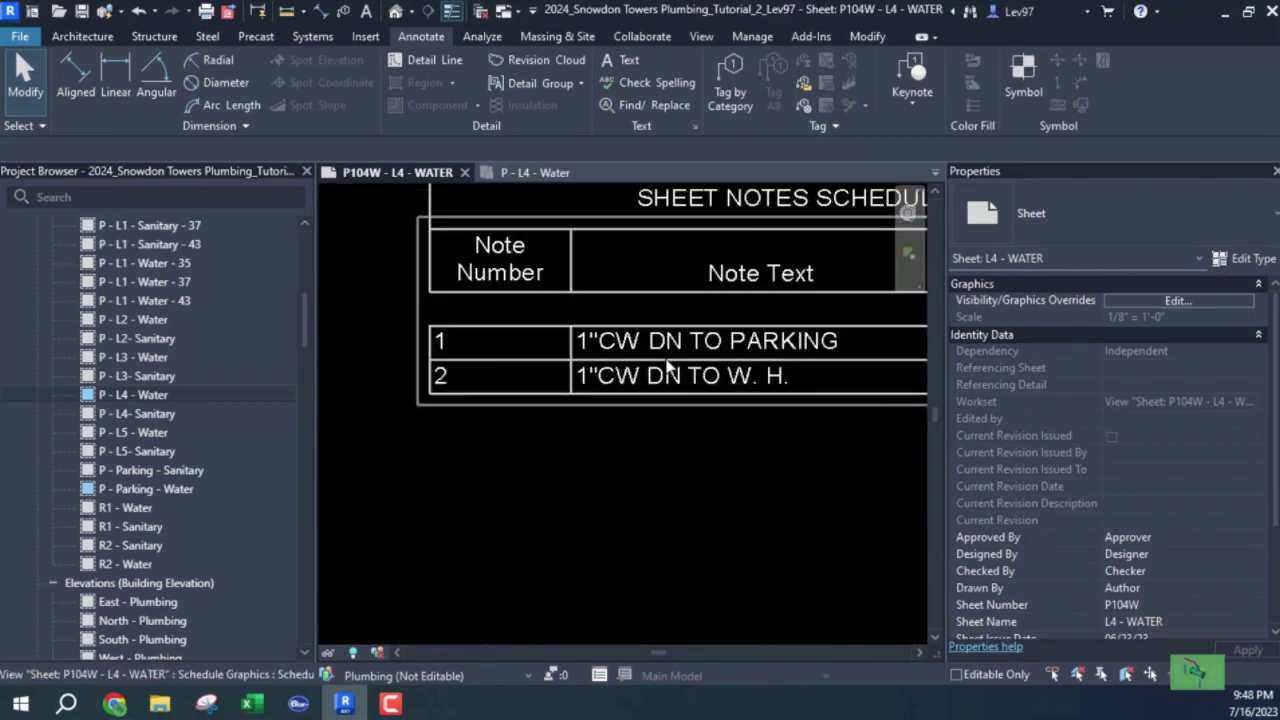
scroll(668, 366, down, 2)
scroll(467, 455, down, 3)
middle_drag(456, 492, 636, 495)
scroll(560, 440, up, 2)
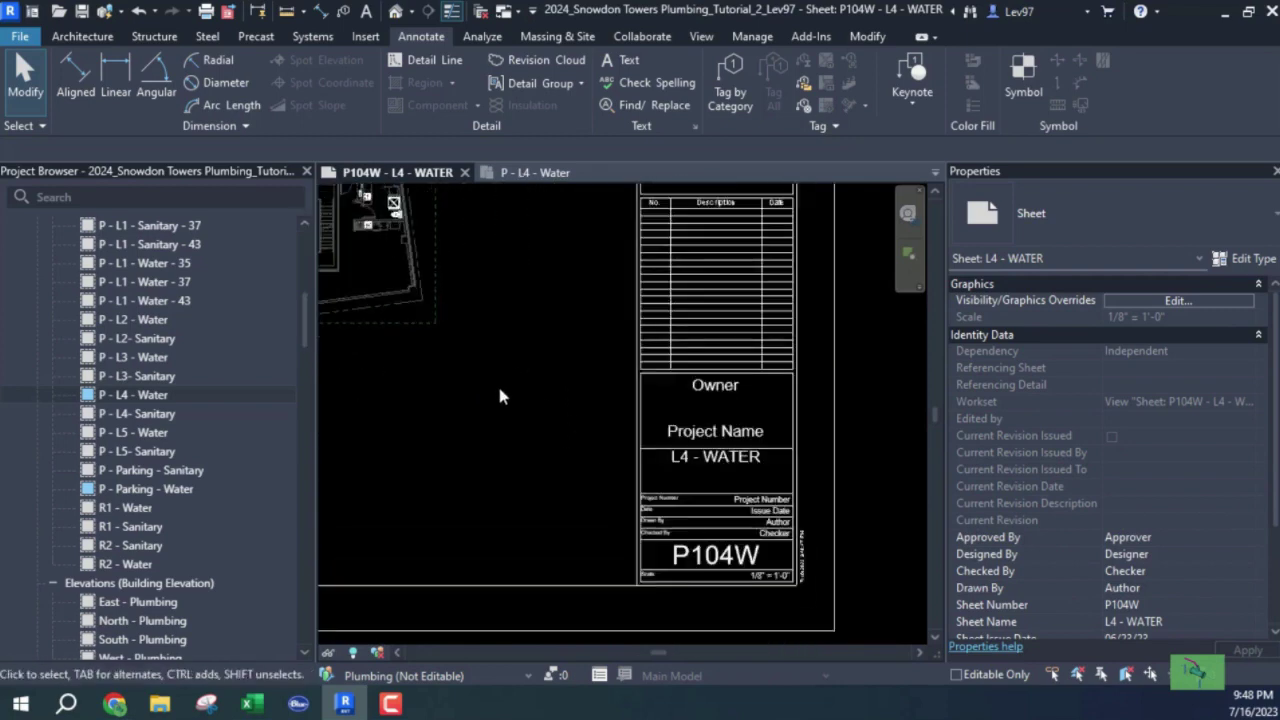
- Compare note tag 2 beside the bathroom shower on the L4 water plan with its entry in the sheet notes schedule
scroll(500, 397, down, 3)
scroll(510, 380, up, 5)
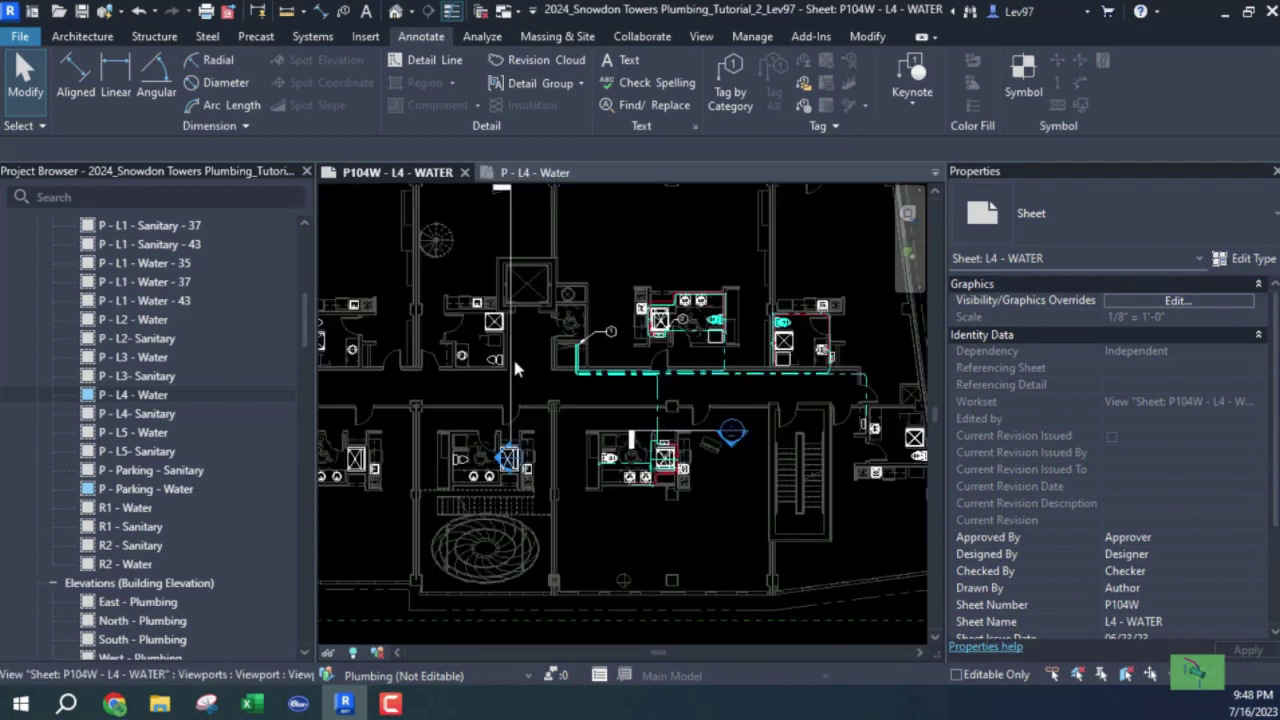
scroll(515, 370, up, 2)
middle_drag(680, 424, 600, 385)
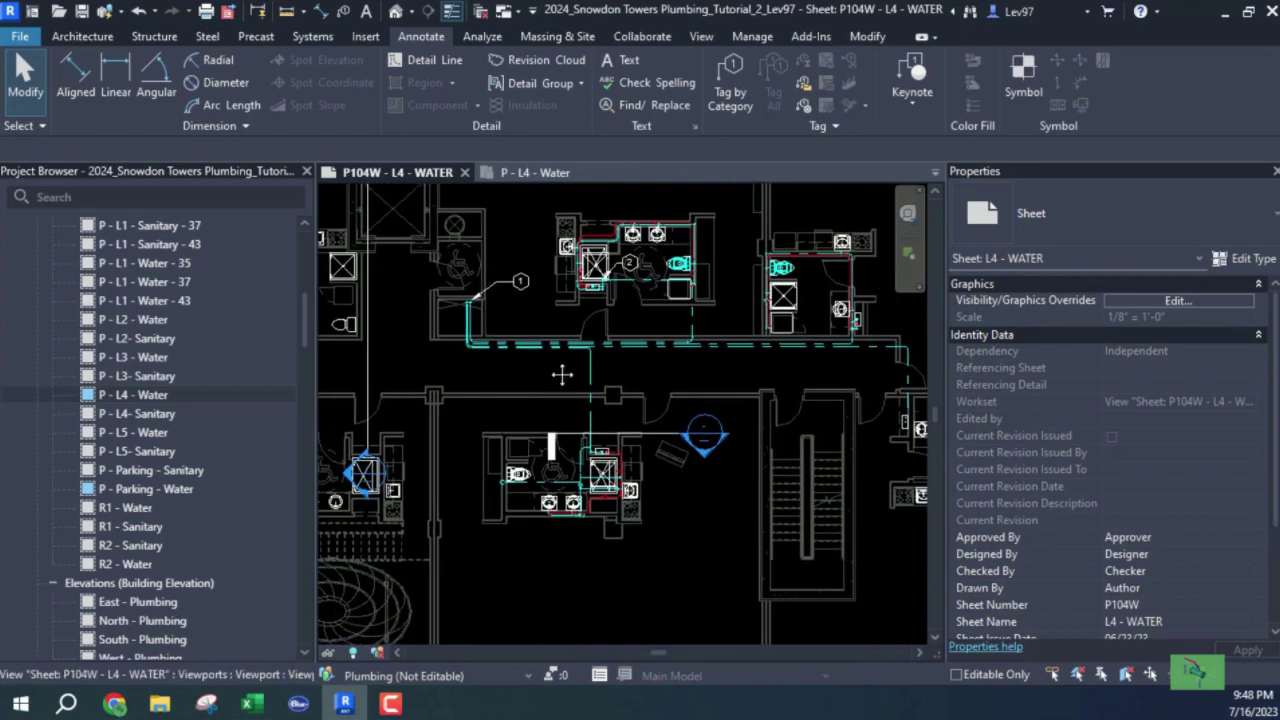
scroll(529, 457, up, 3)
scroll(525, 468, up, 2)
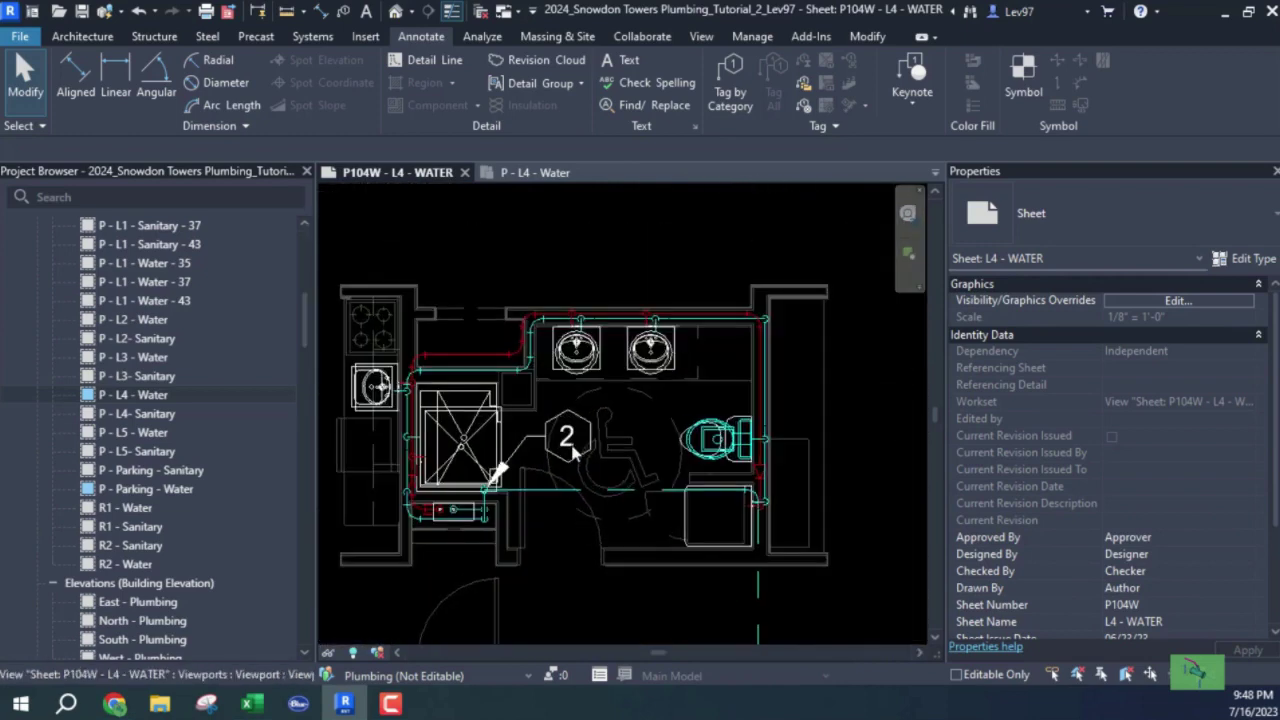
scroll(573, 452, down, 2)
scroll(600, 448, up, 4)
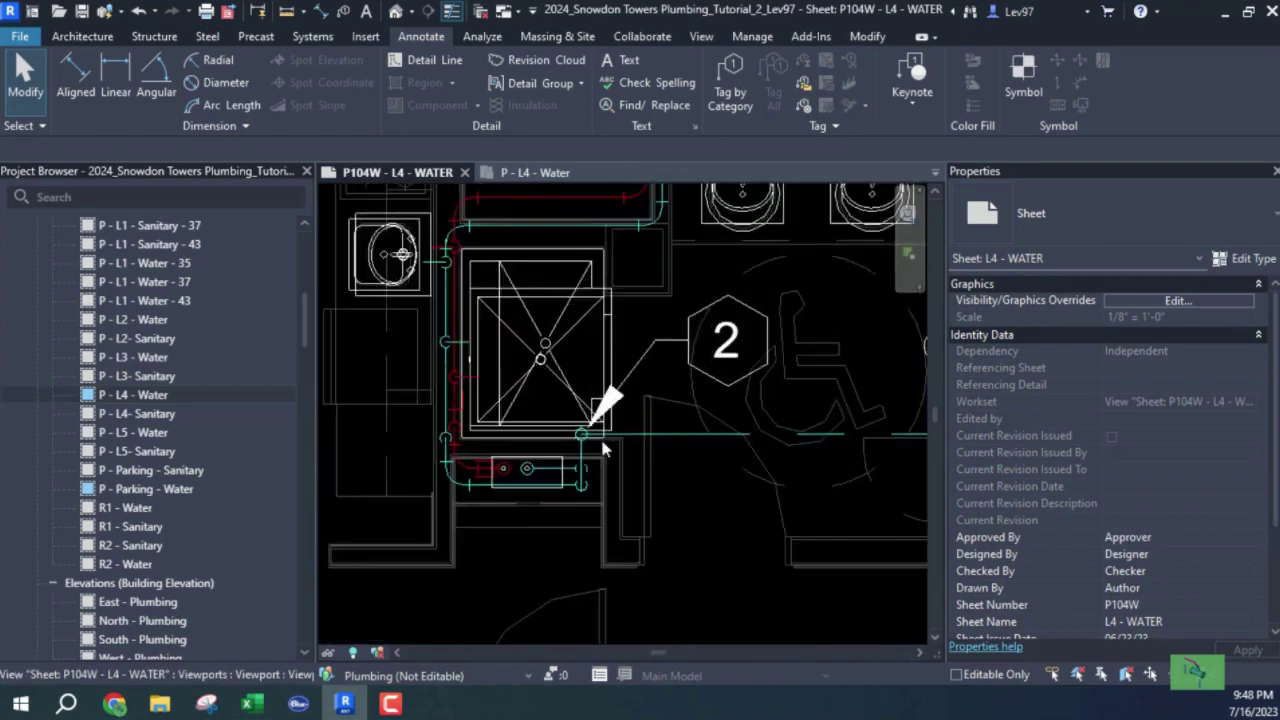
scroll(603, 450, up, 1)
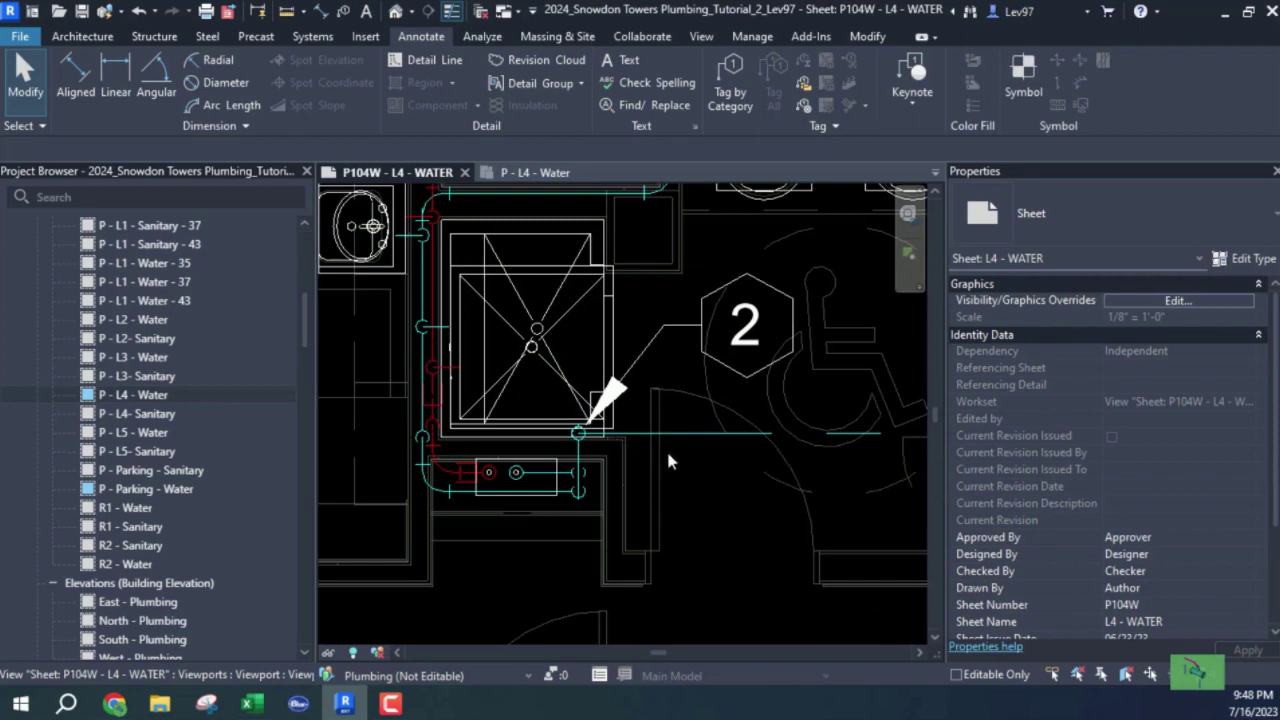
scroll(666, 448, down, 4)
middle_drag(713, 278, 359, 599)
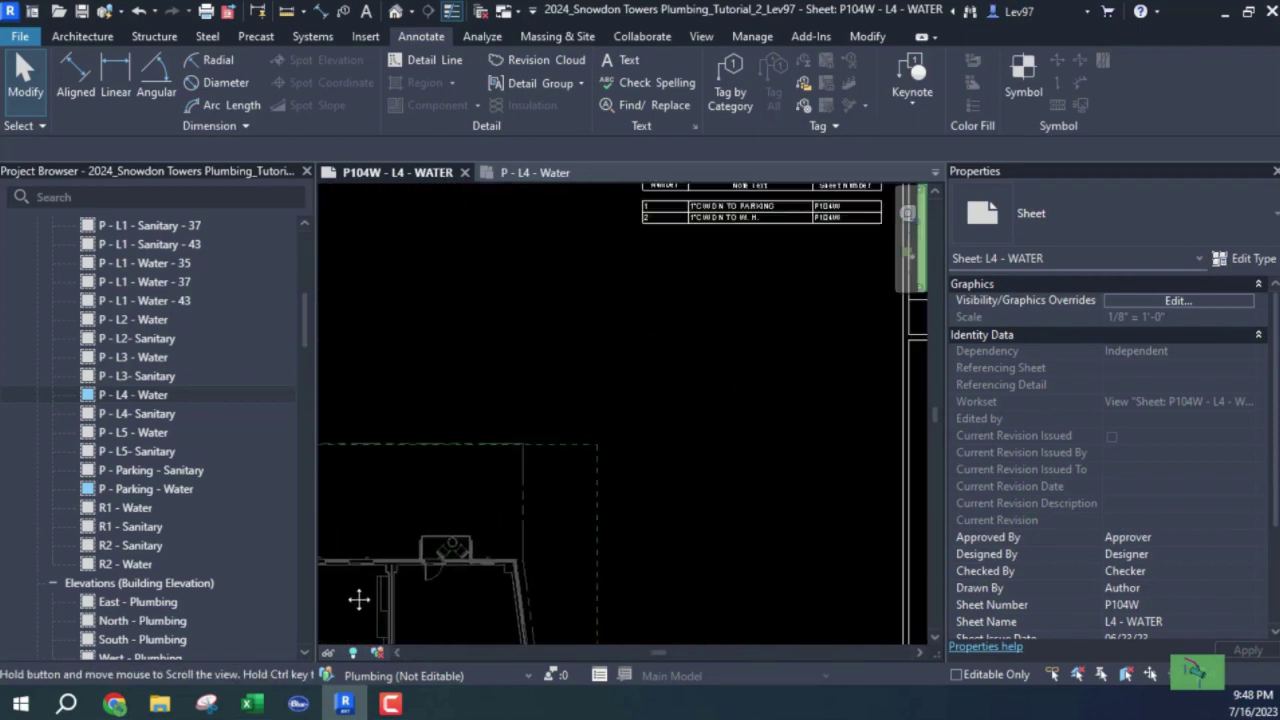
scroll(443, 628, down, 1)
scroll(605, 457, up, 4)
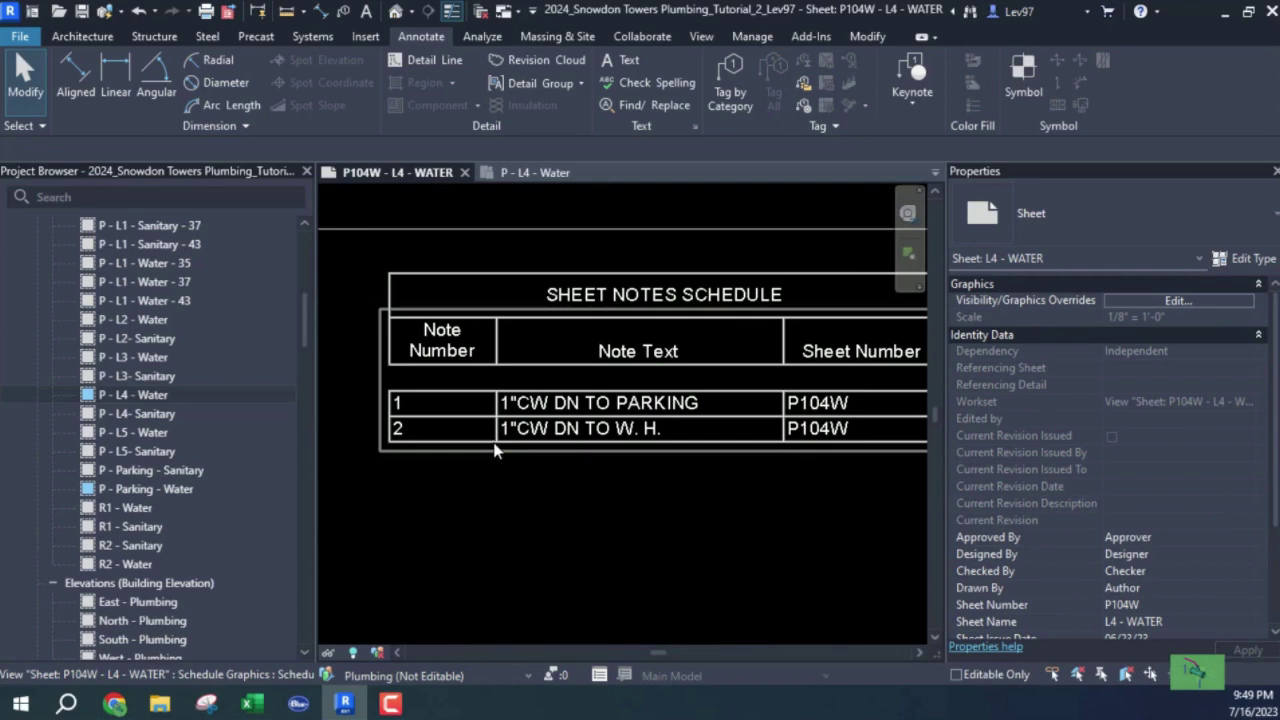
scroll(530, 452, up, 2)
scroll(490, 470, down, 5)
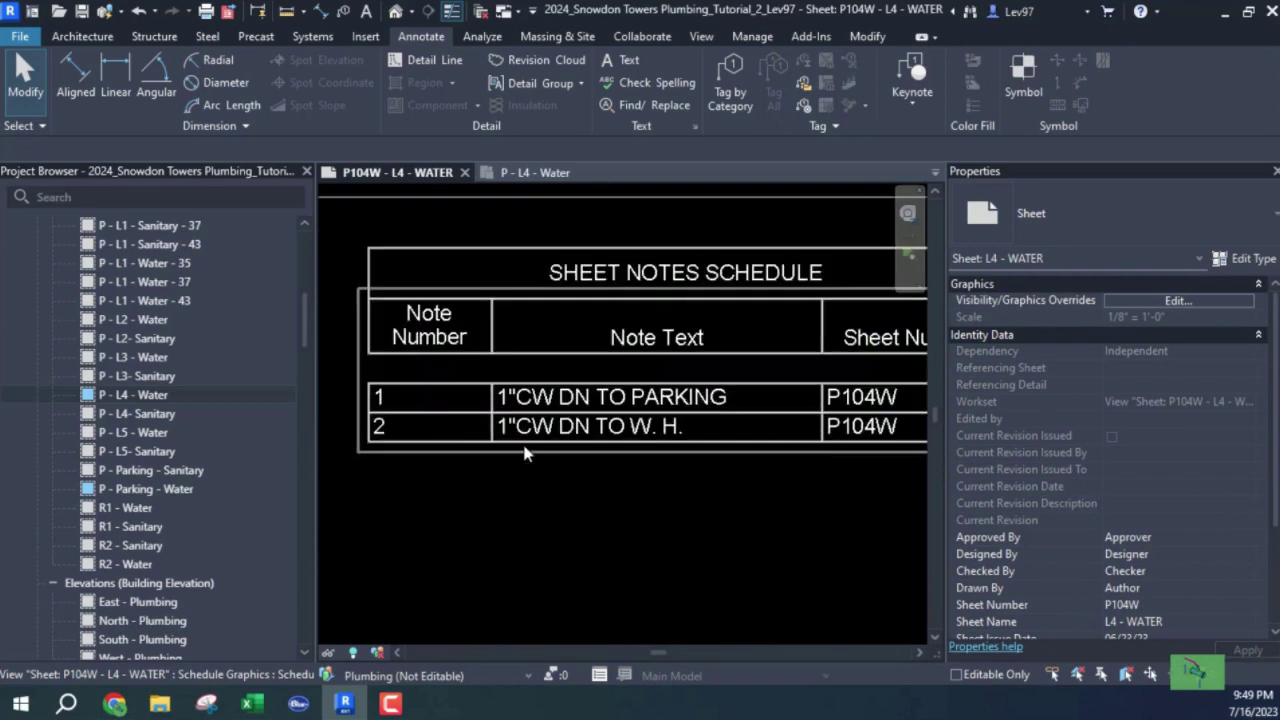
scroll(430, 530, down, 2)
middle_drag(414, 534, 470, 450)
scroll(476, 428, up, 3)
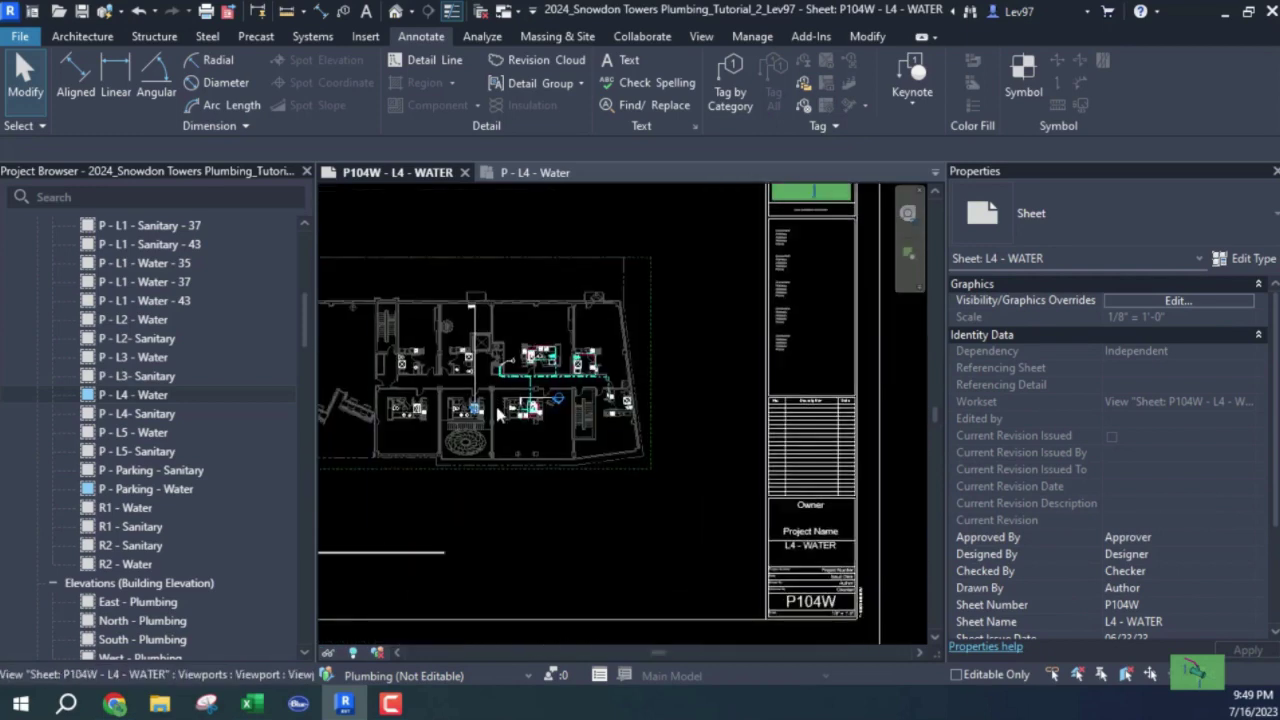
- Open the sheets P100W - P - Parking Deck - Water and P104S - L4 - SANITARY
double_click(146, 489)
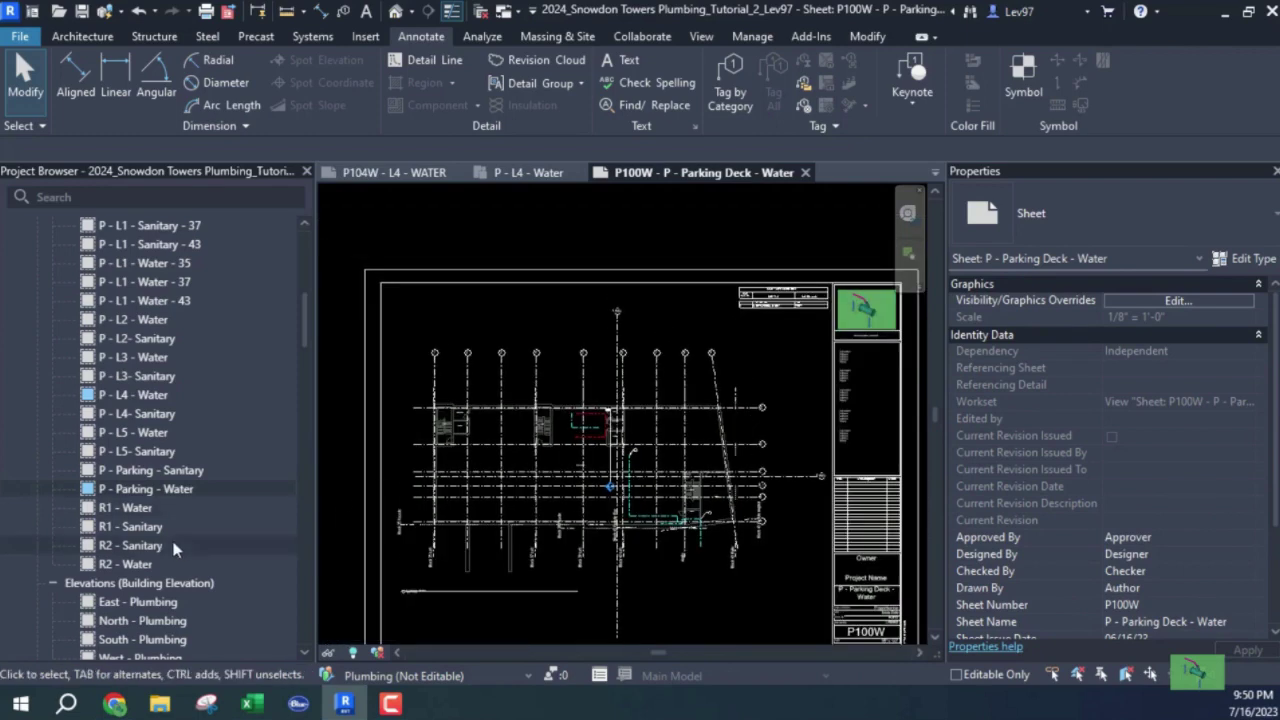
scroll(140, 545, down, 3)
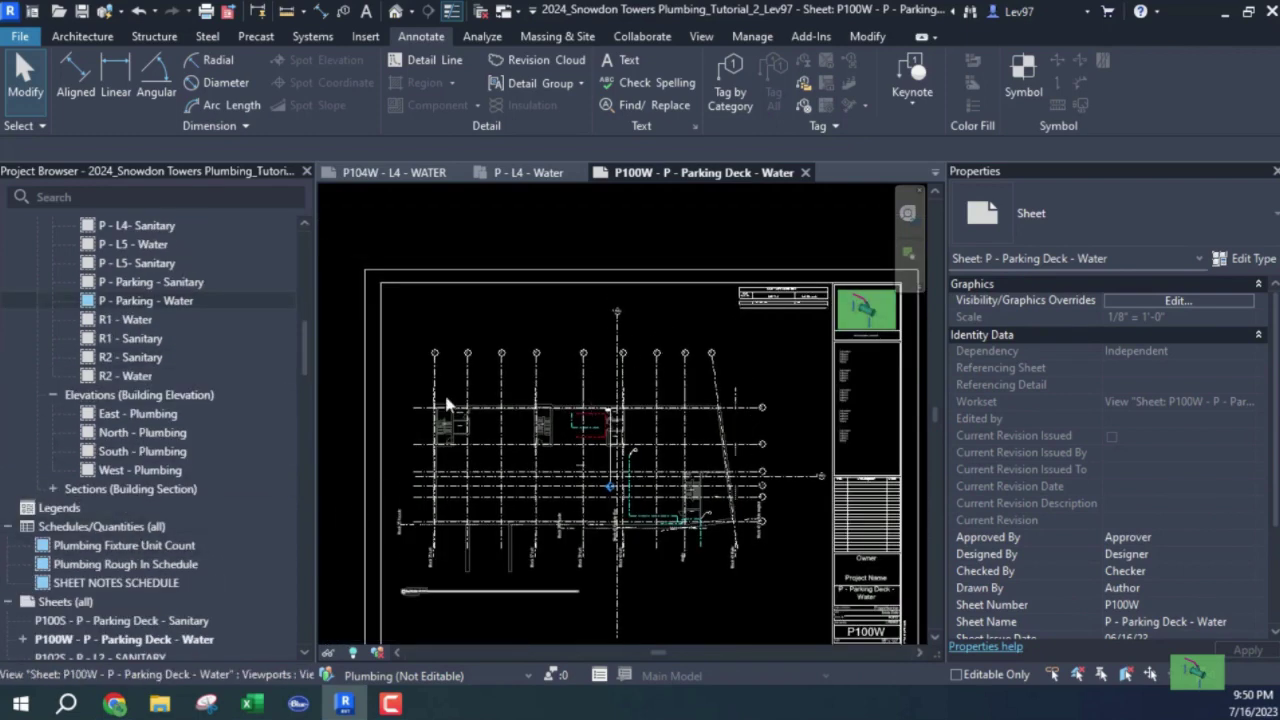
scroll(125, 557, down, 2)
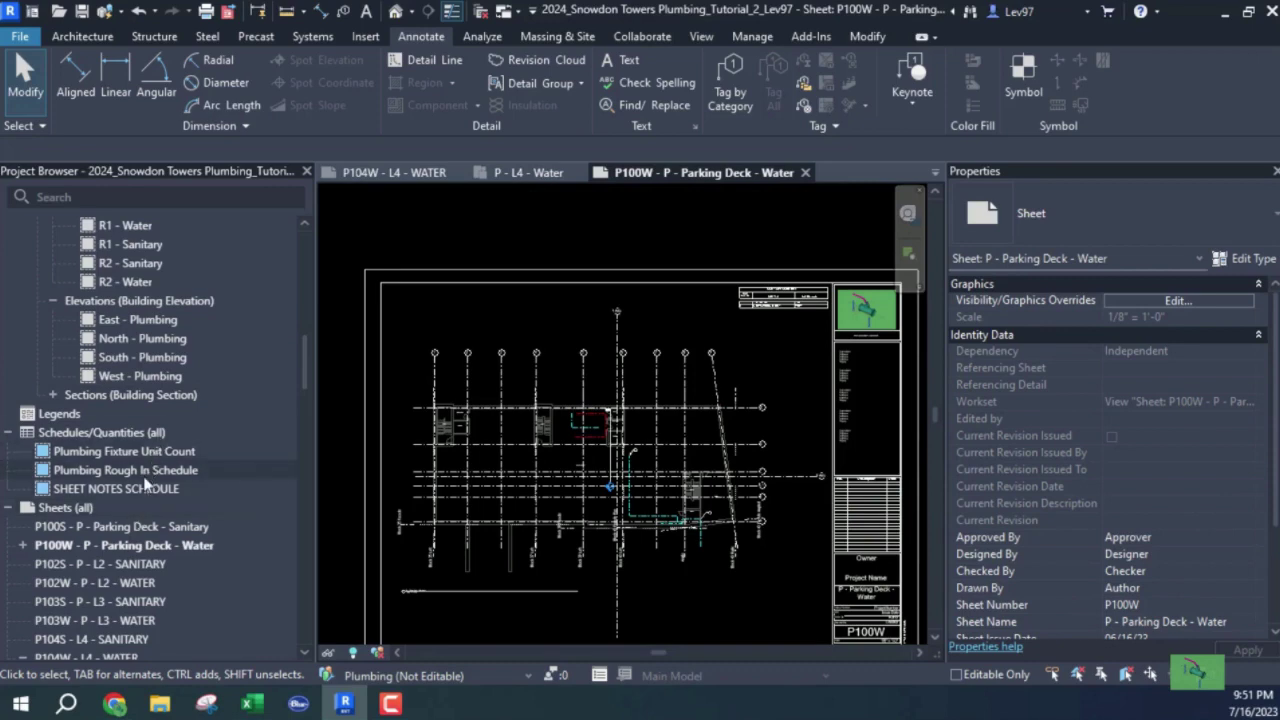
scroll(145, 483, down, 2)
scroll(440, 440, down, 1)
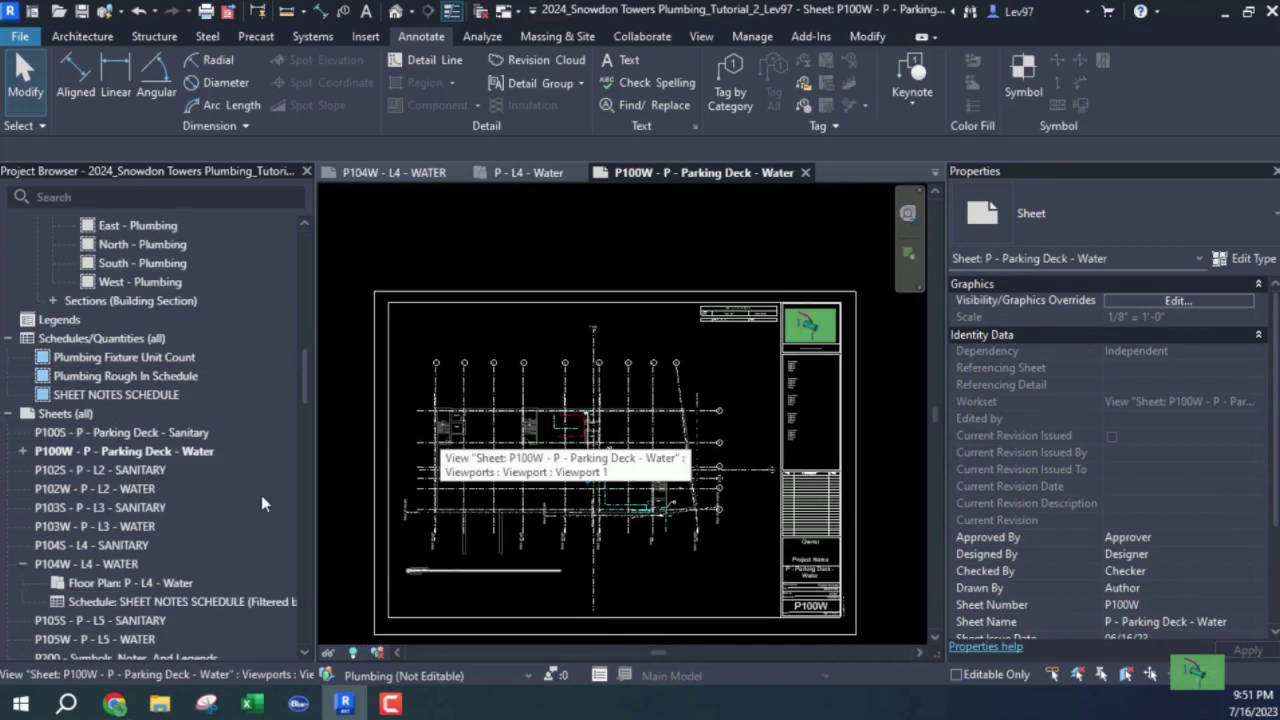
double_click(62, 547)
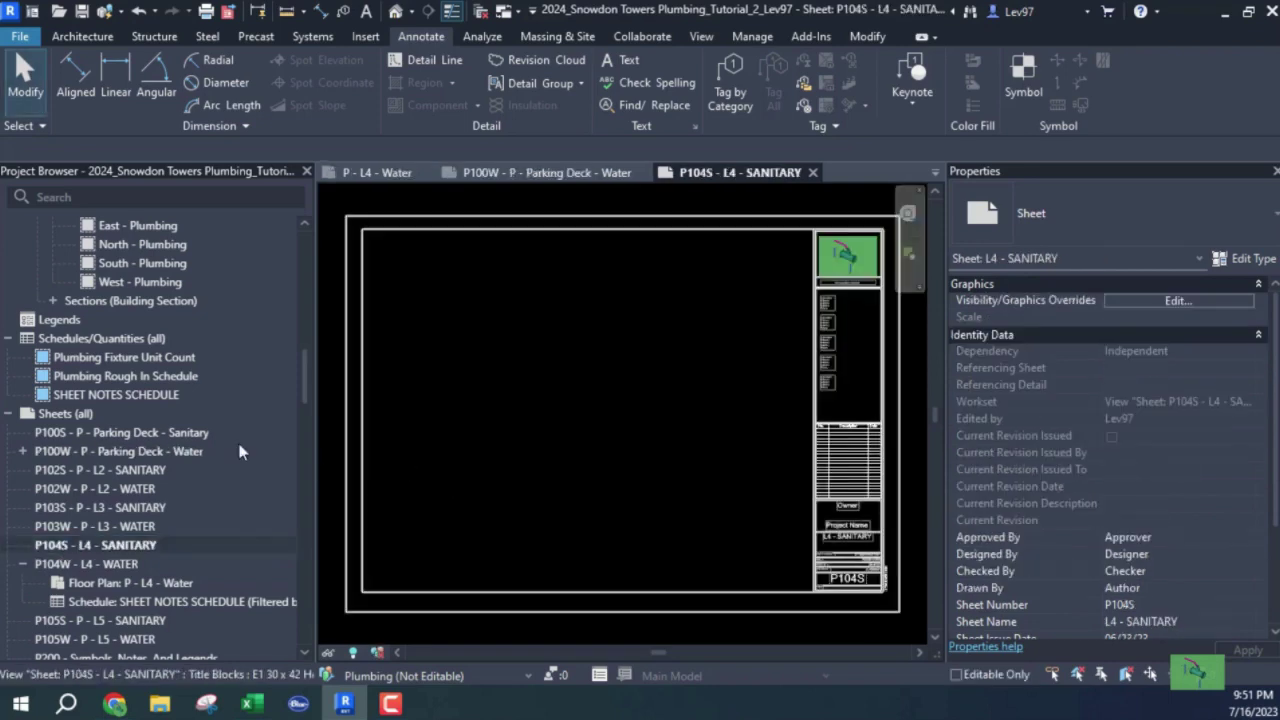
- Place the P - L4- Sanitary floor plan in the middle of the drawing area on sheet P104S
scroll(172, 381, up, 7)
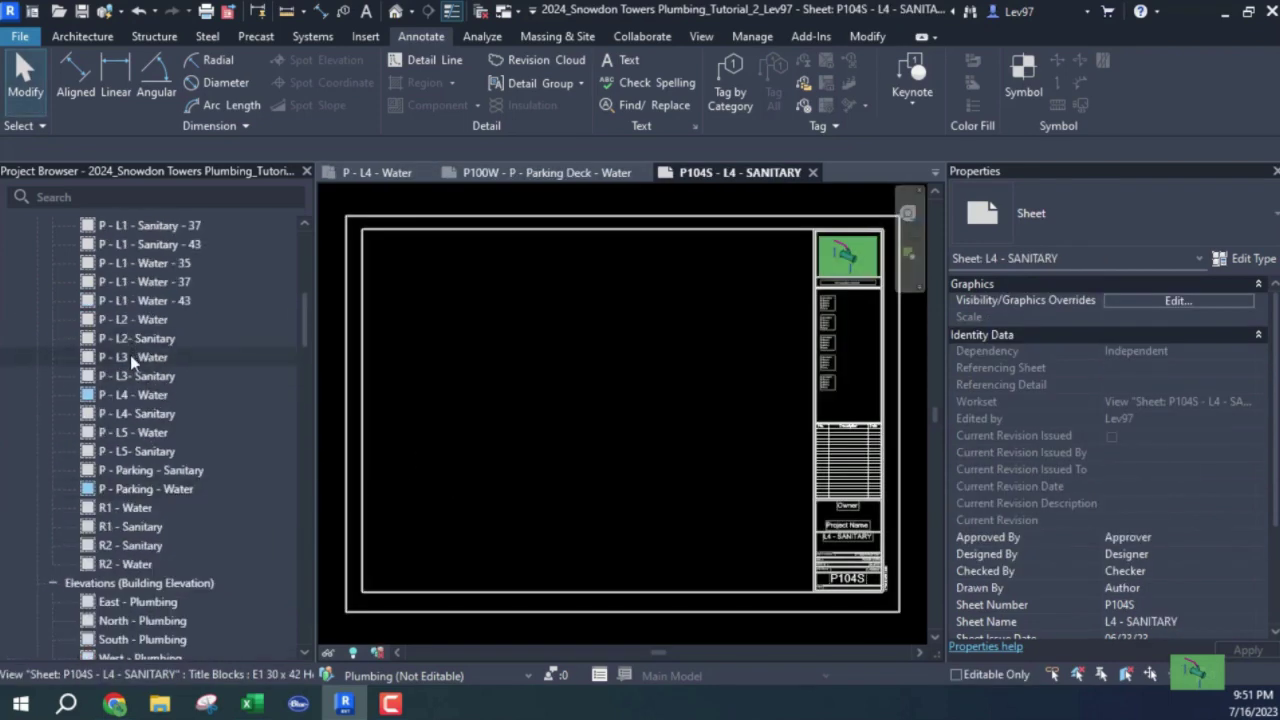
scroll(133, 395, down, 2)
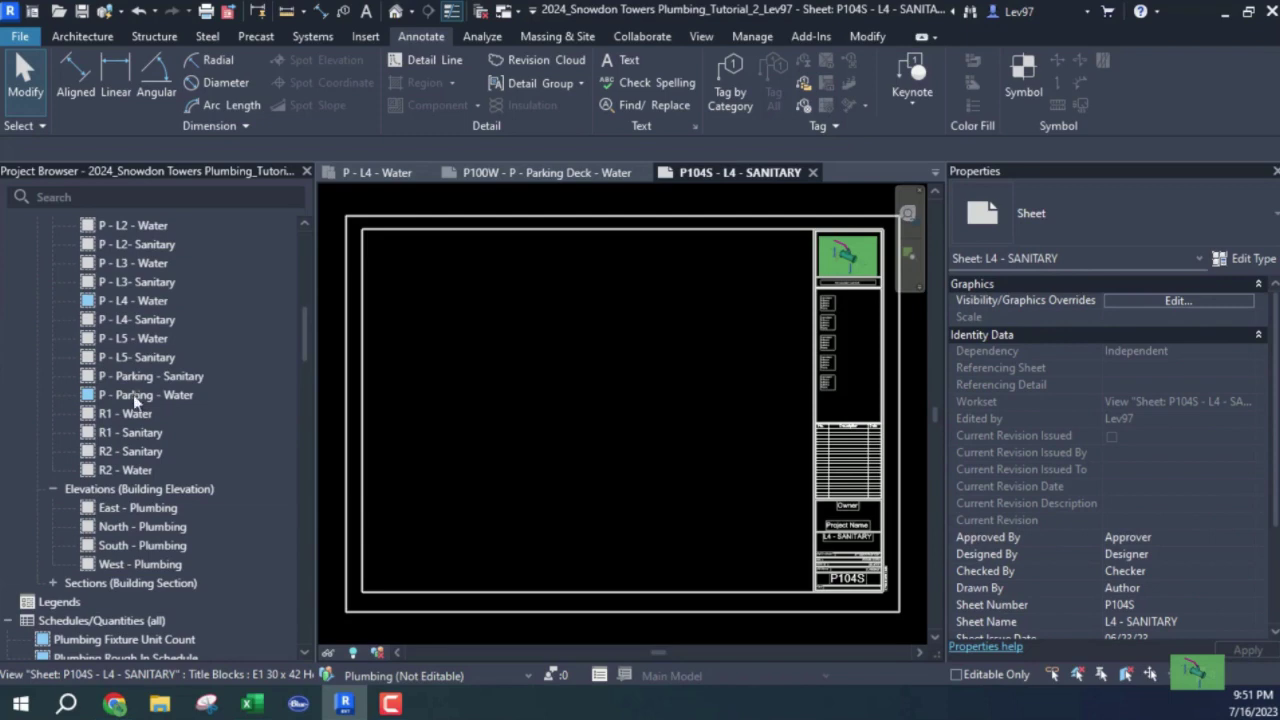
click(121, 316)
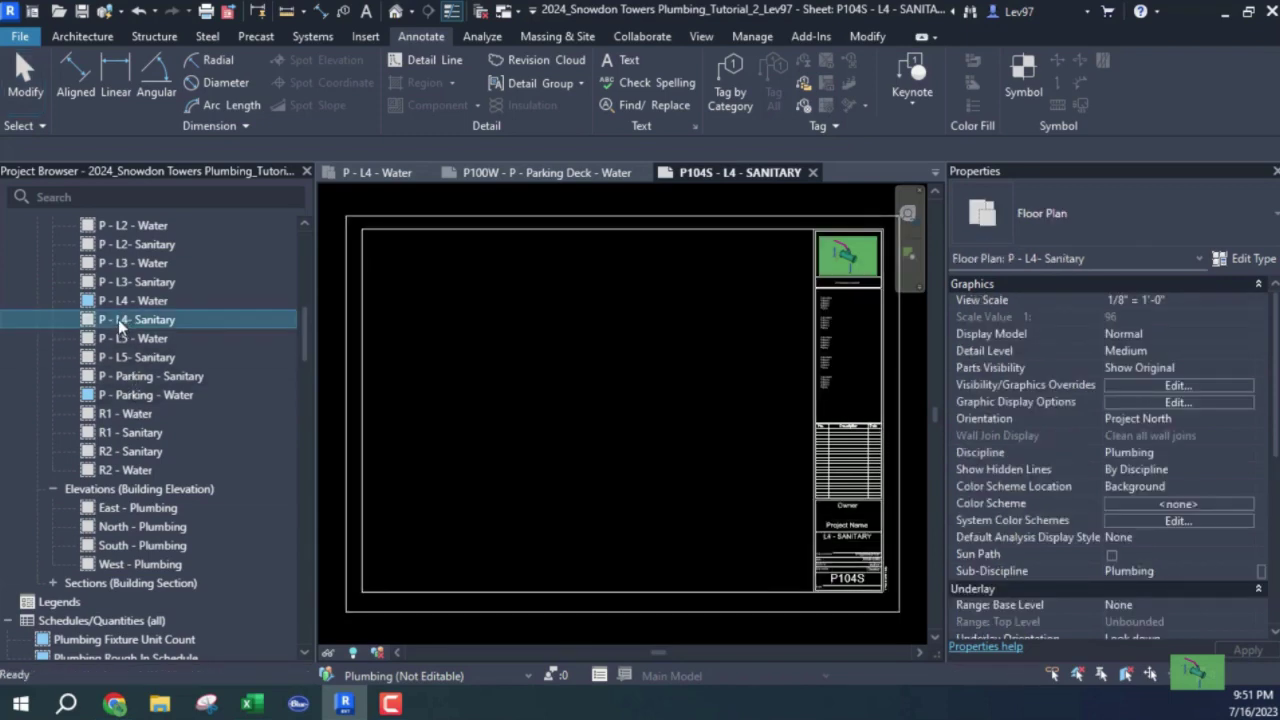
drag(118, 319, 646, 384)
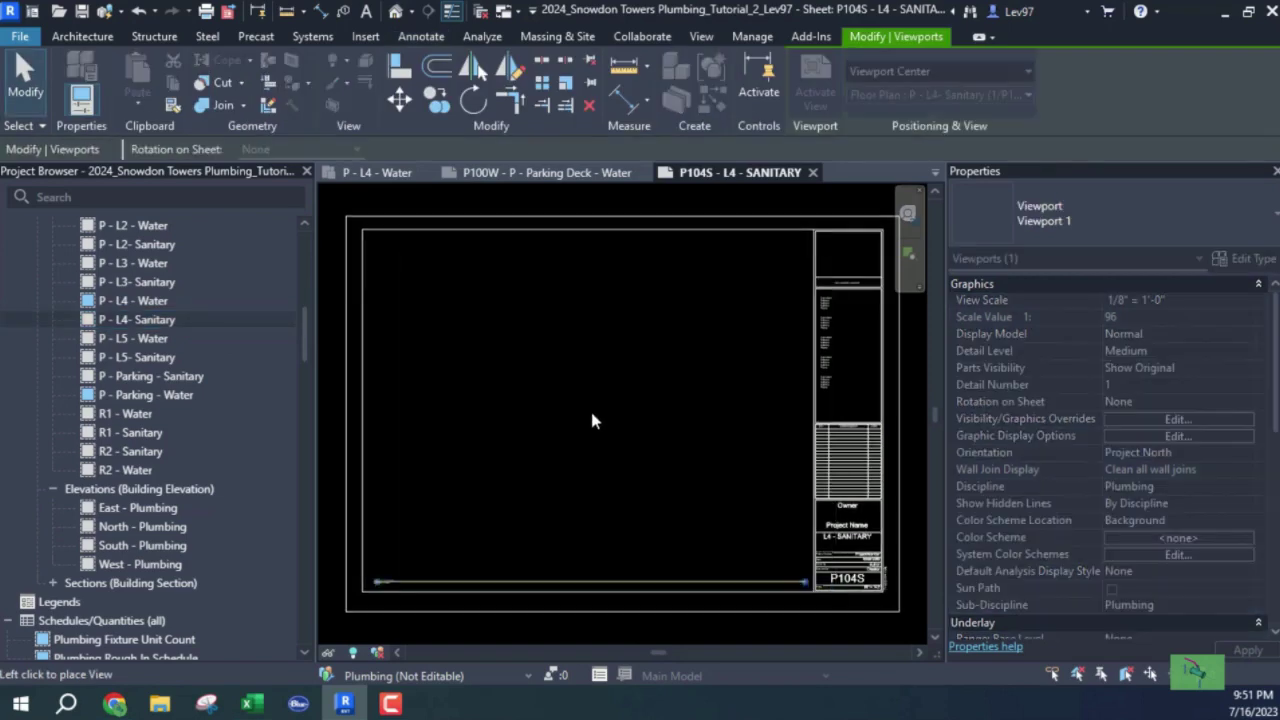
click(589, 407)
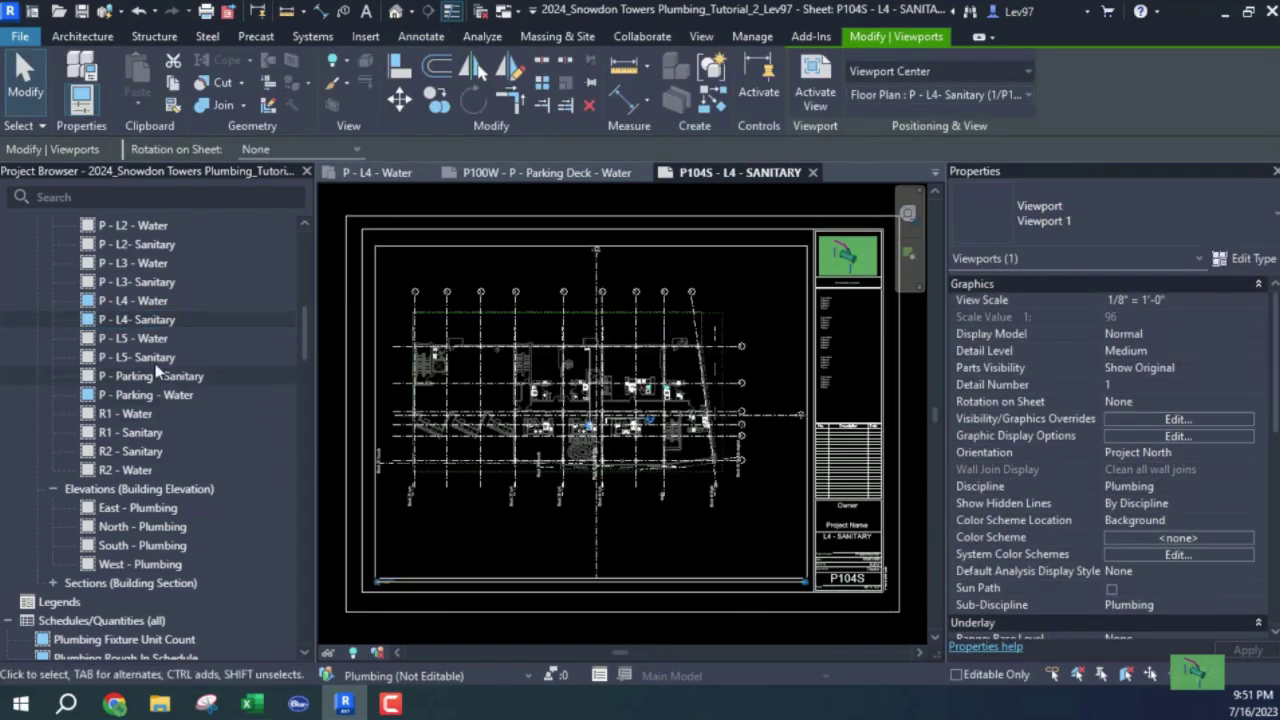
- Open the P - L4- Sanitary floor plan view at the area around the elevator shaft and adjoining bathrooms
double_click(116, 319)
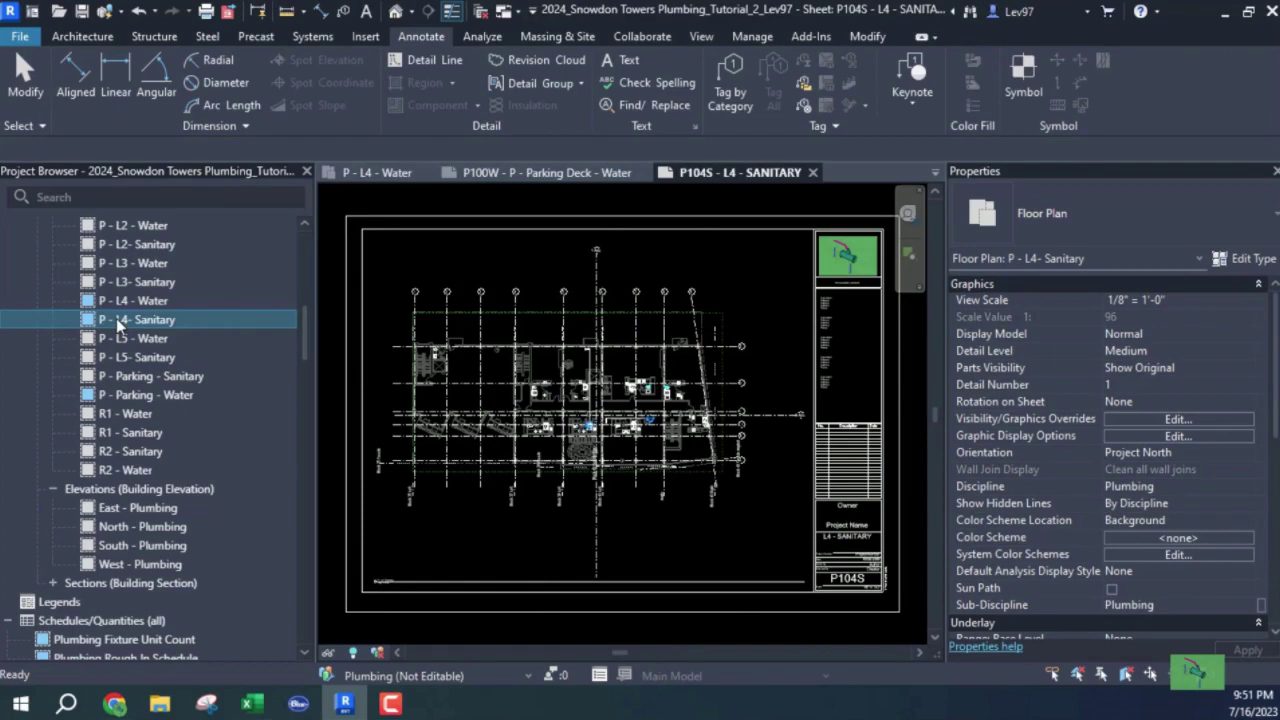
scroll(665, 378, up, 2)
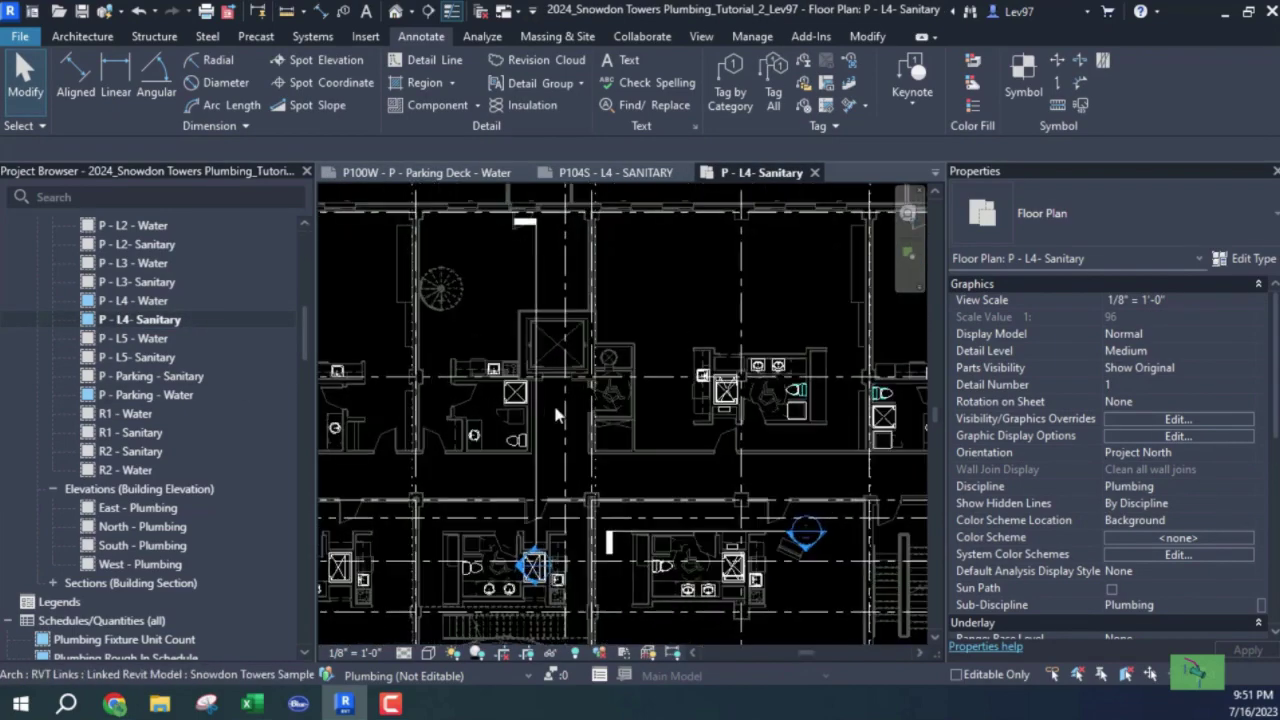
scroll(697, 447, up, 2)
scroll(690, 445, up, 4)
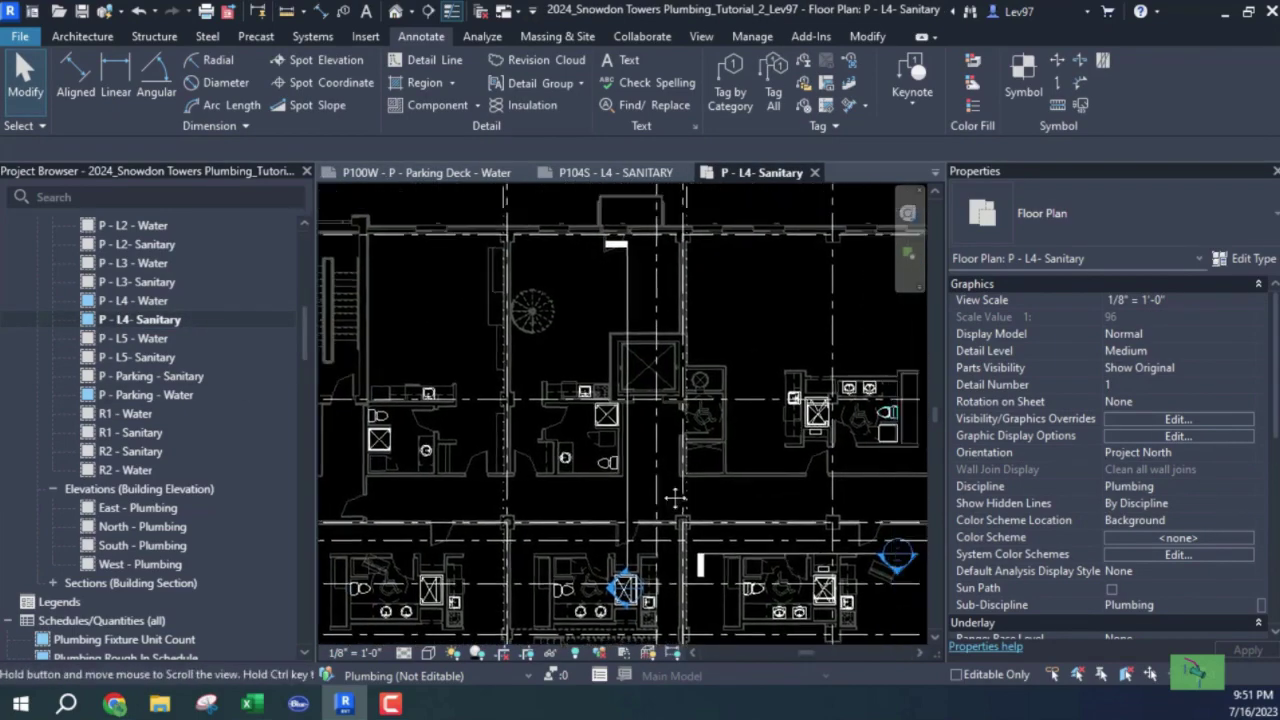
scroll(648, 420, down, 3)
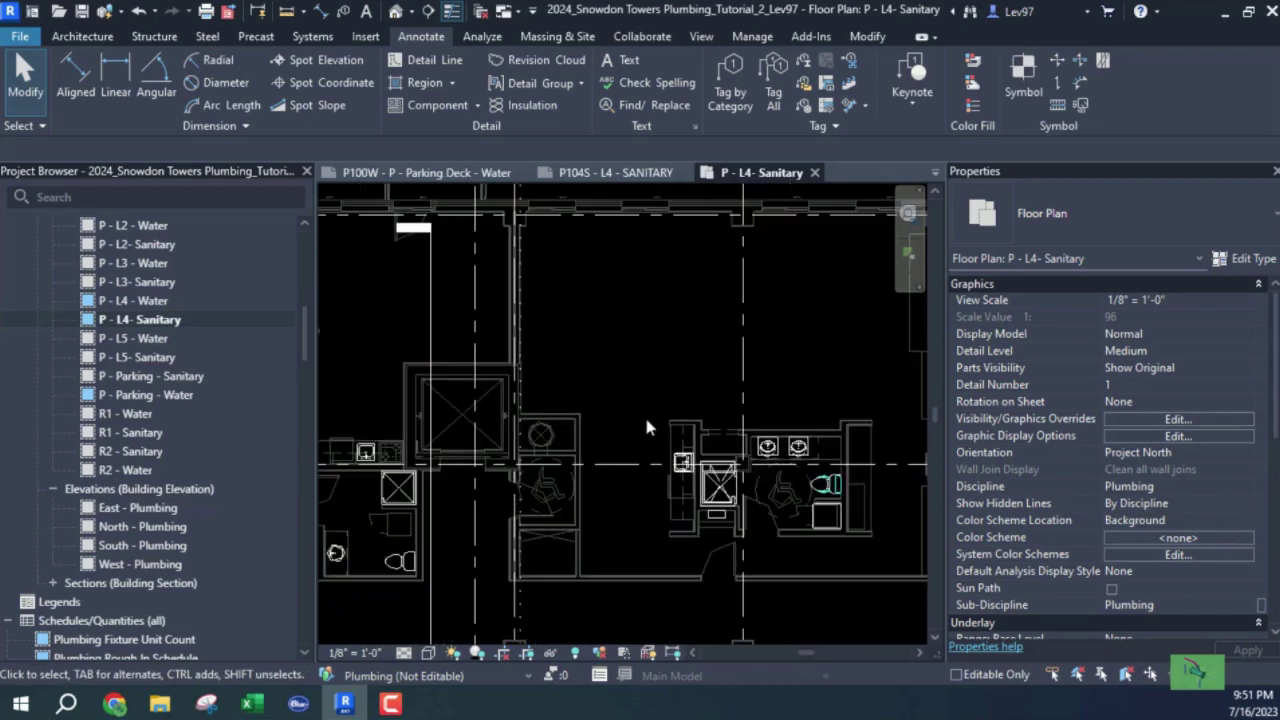
scroll(622, 400, up, 1)
scroll(600, 410, down, 1)
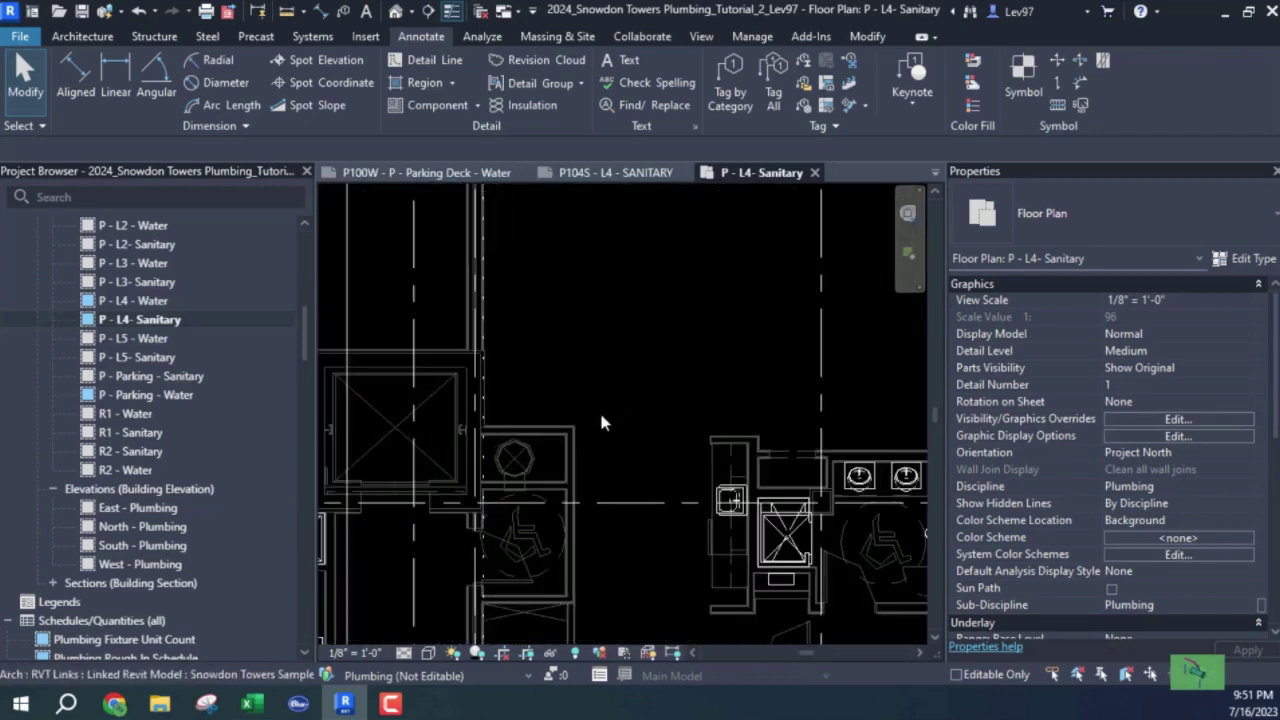
scroll(608, 418, down, 2)
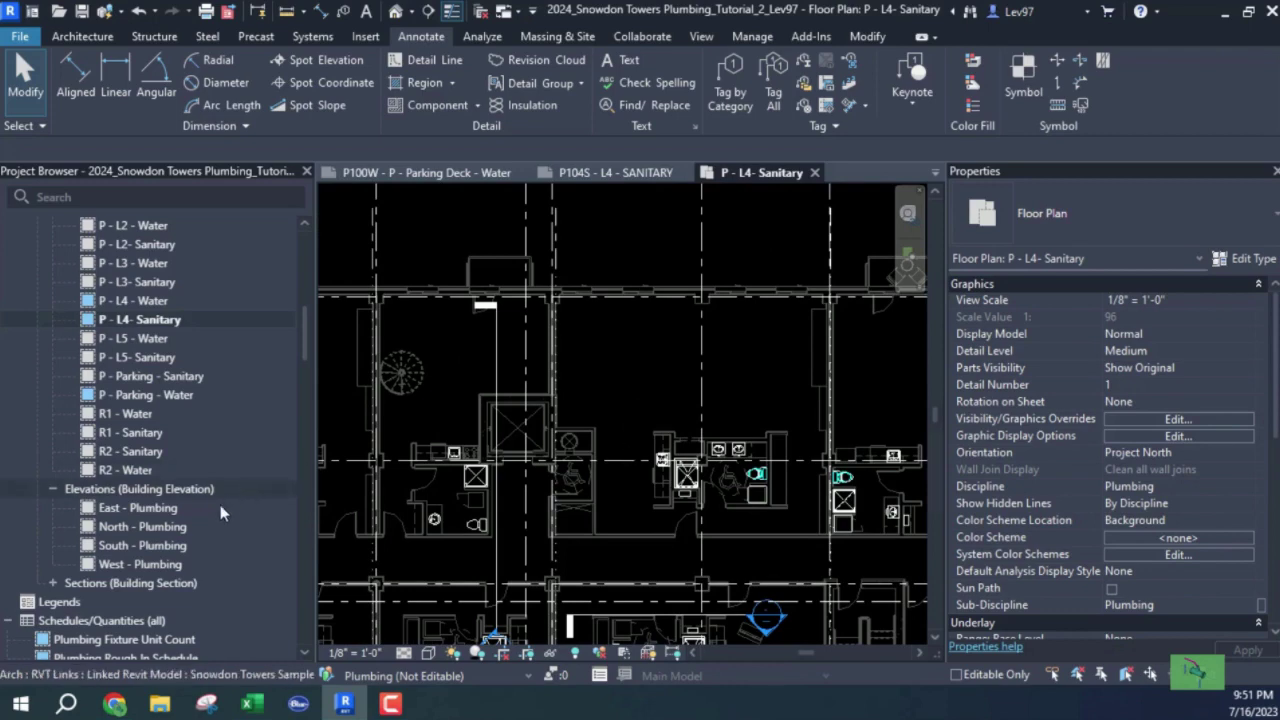
- Check the sorting and filter settings of the SHEET NOTES SCHEDULE, including its Filter by sheet option, without changing them
scroll(210, 515, down, 5)
click(130, 398)
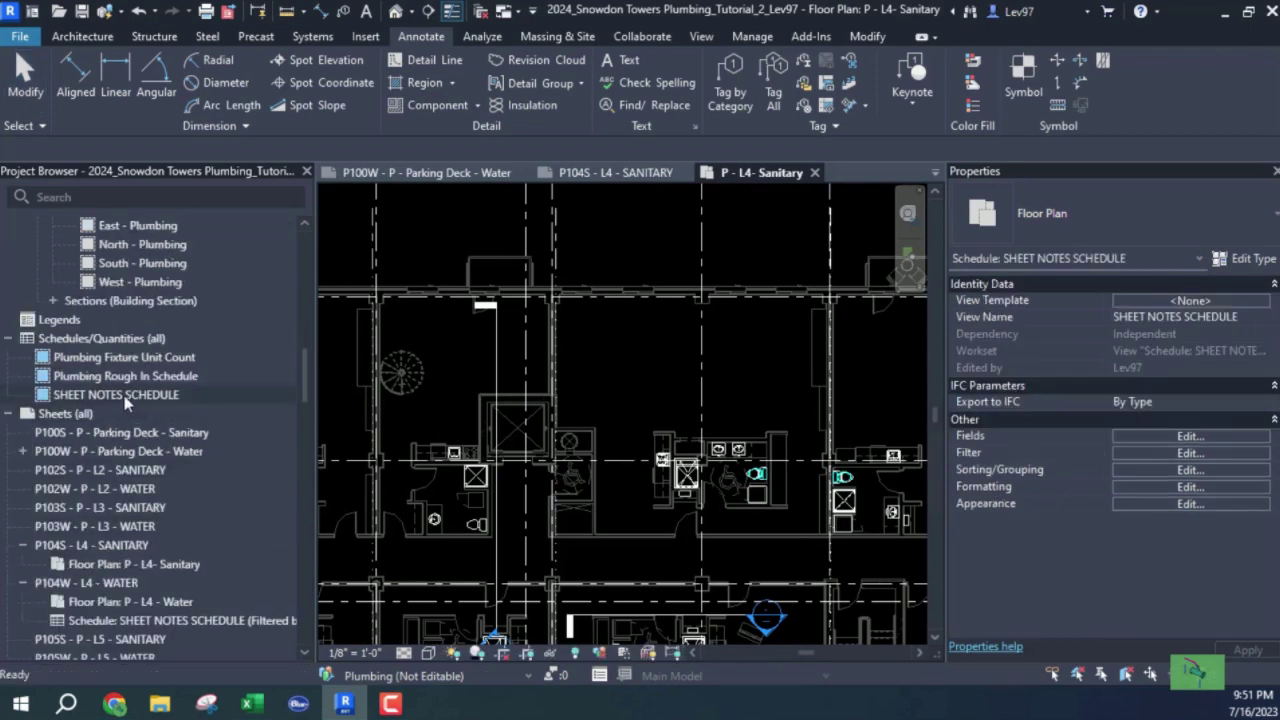
click(1186, 470)
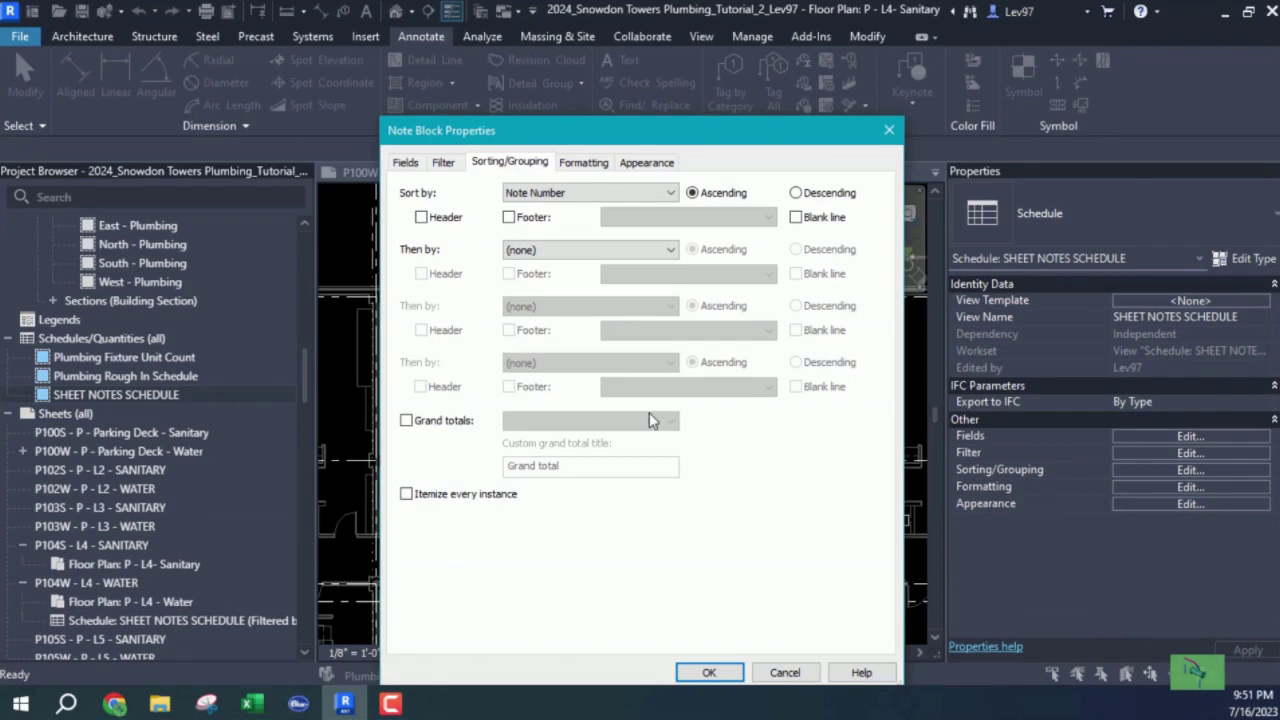
click(446, 164)
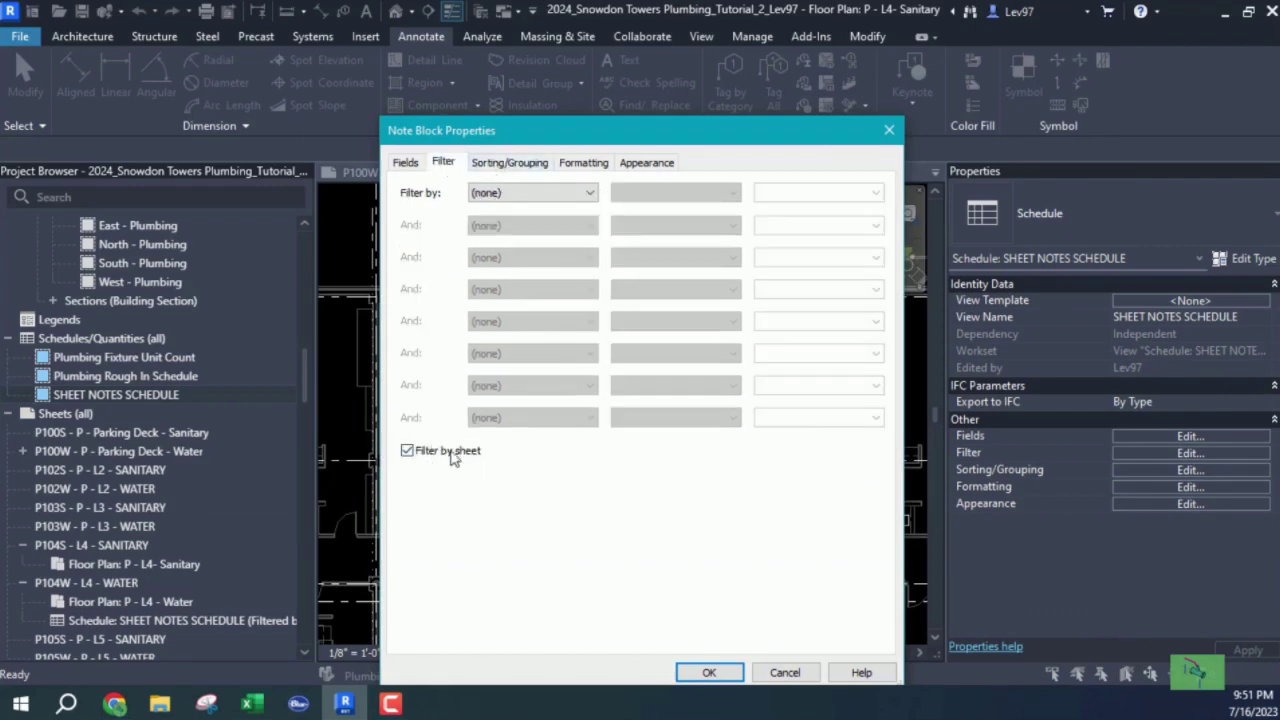
click(786, 672)
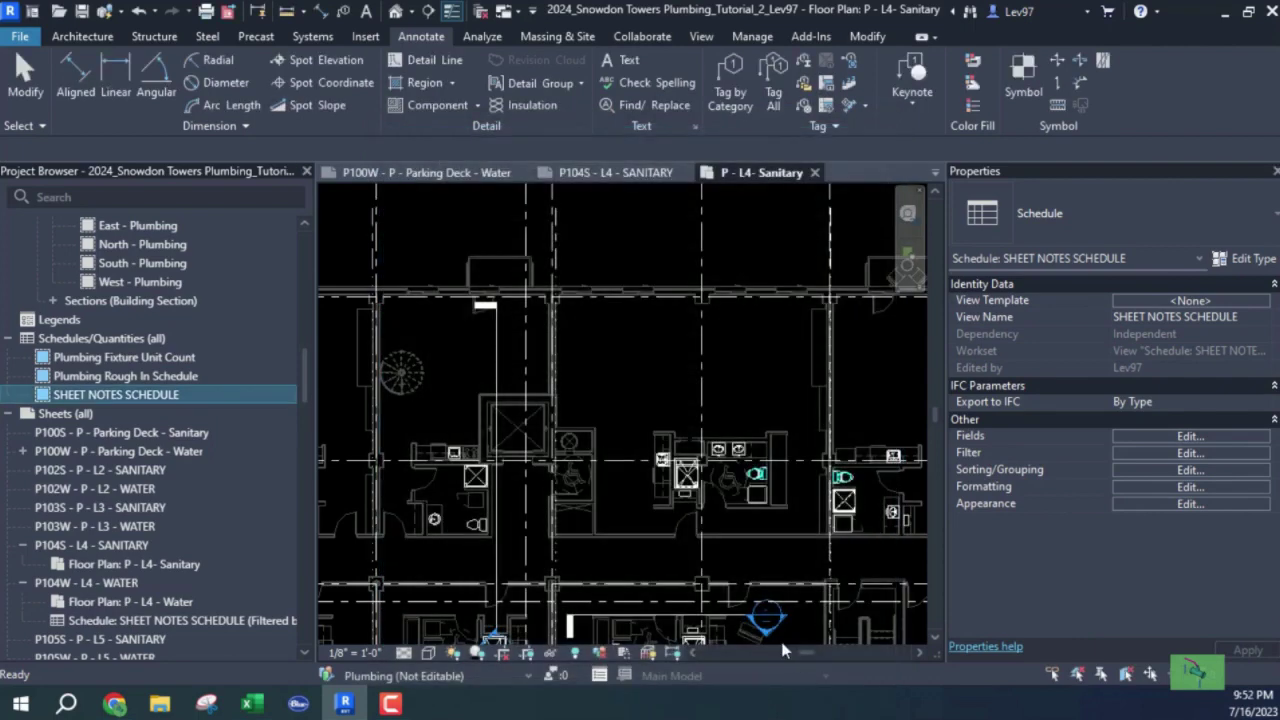
click(662, 375)
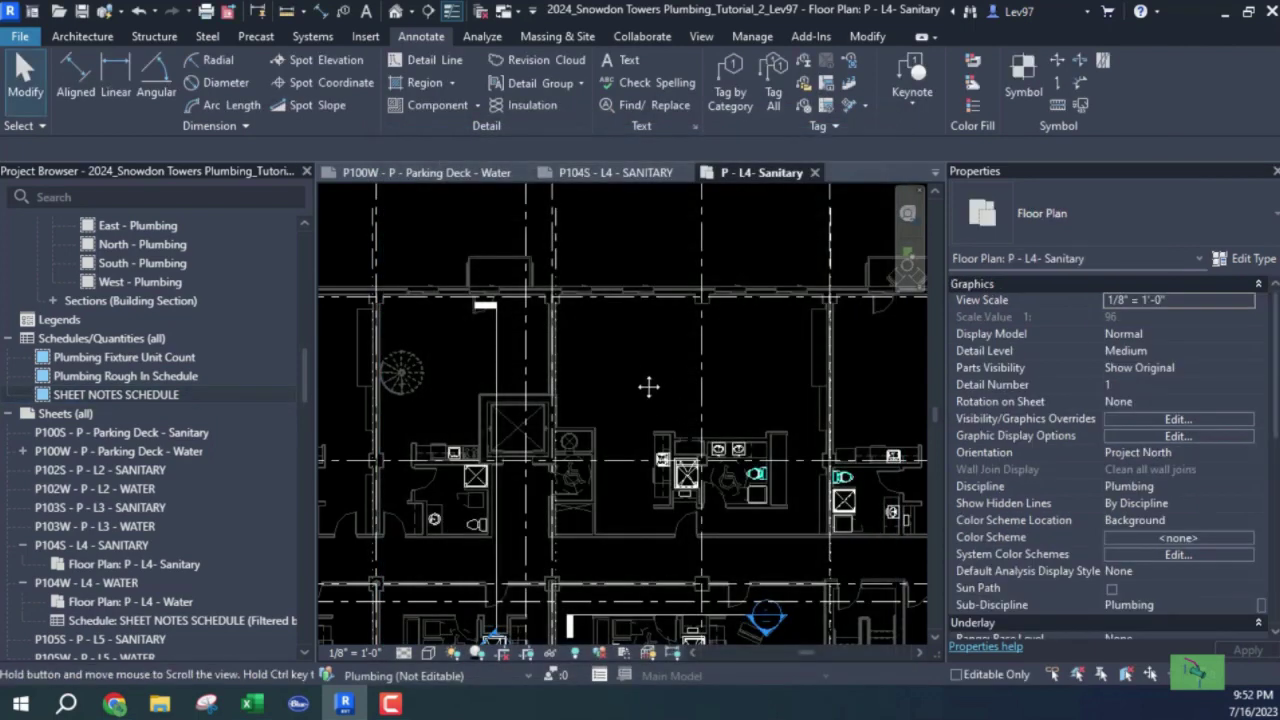
- Place a 2024_SMART_SHEETNOTE_3 symbol in the open area above the round fixture beside the elevator shaft
middle_drag(628, 376, 650, 434)
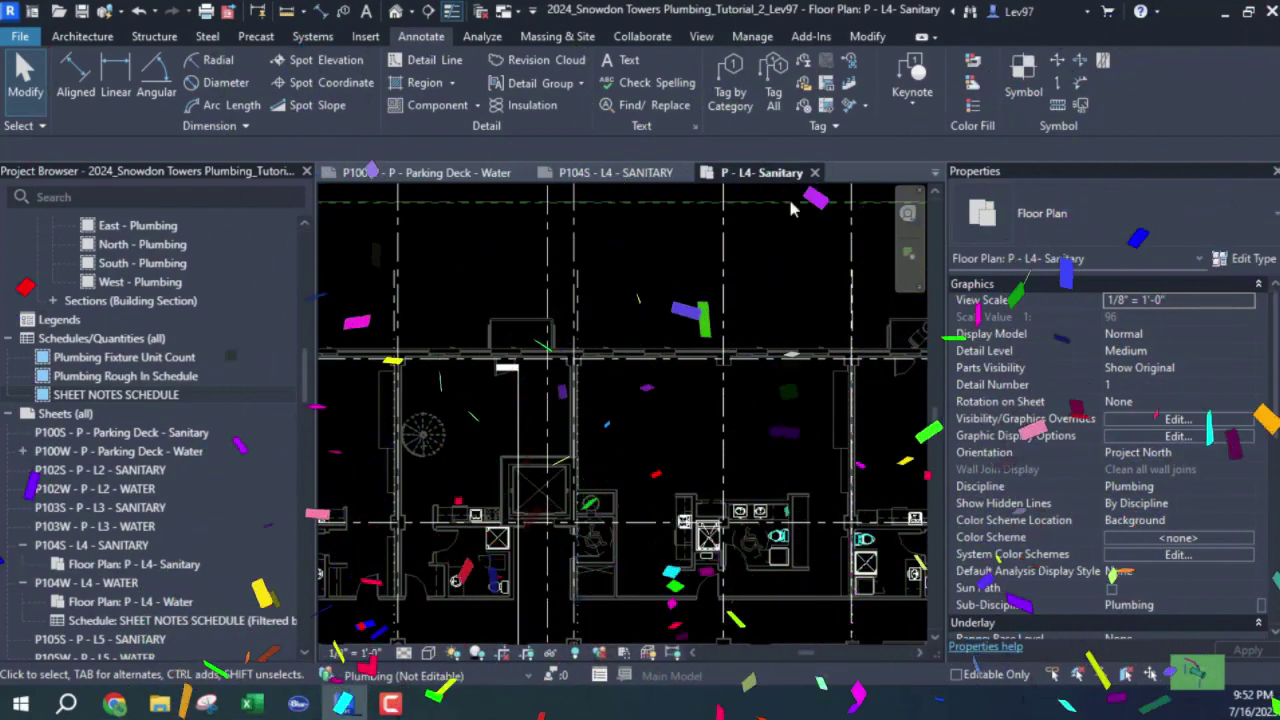
click(1023, 75)
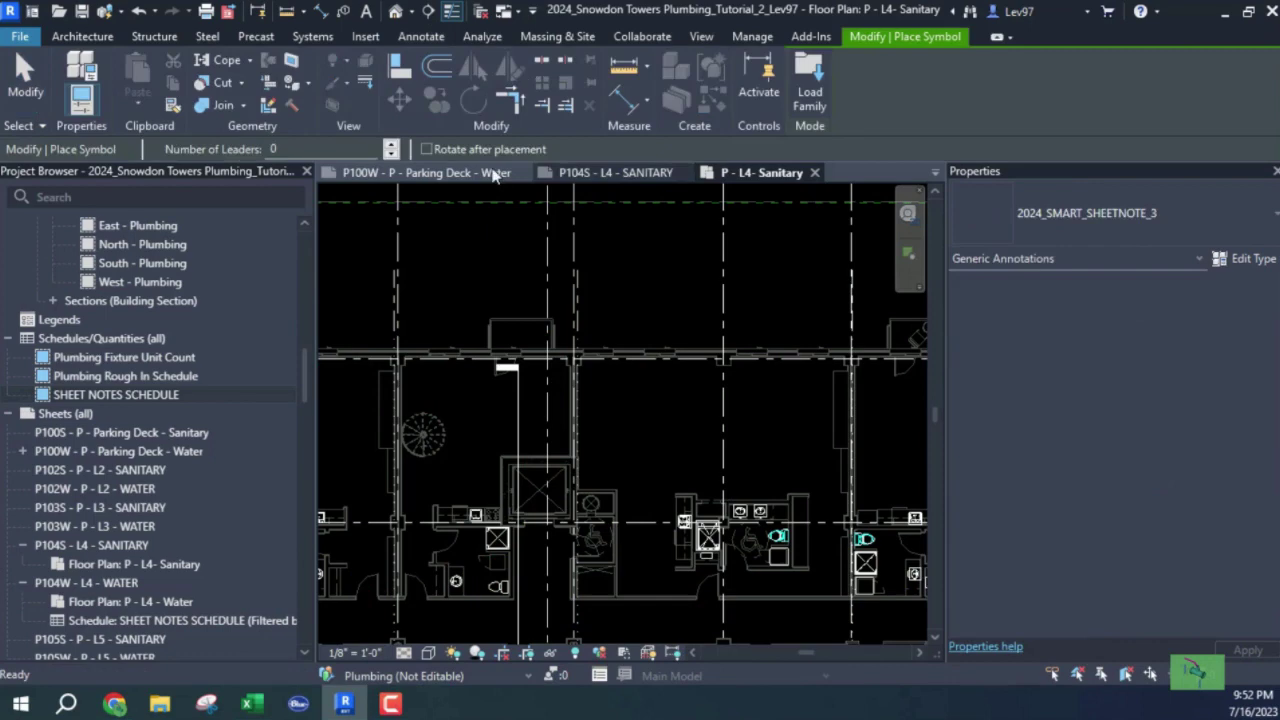
scroll(547, 307, up, 5)
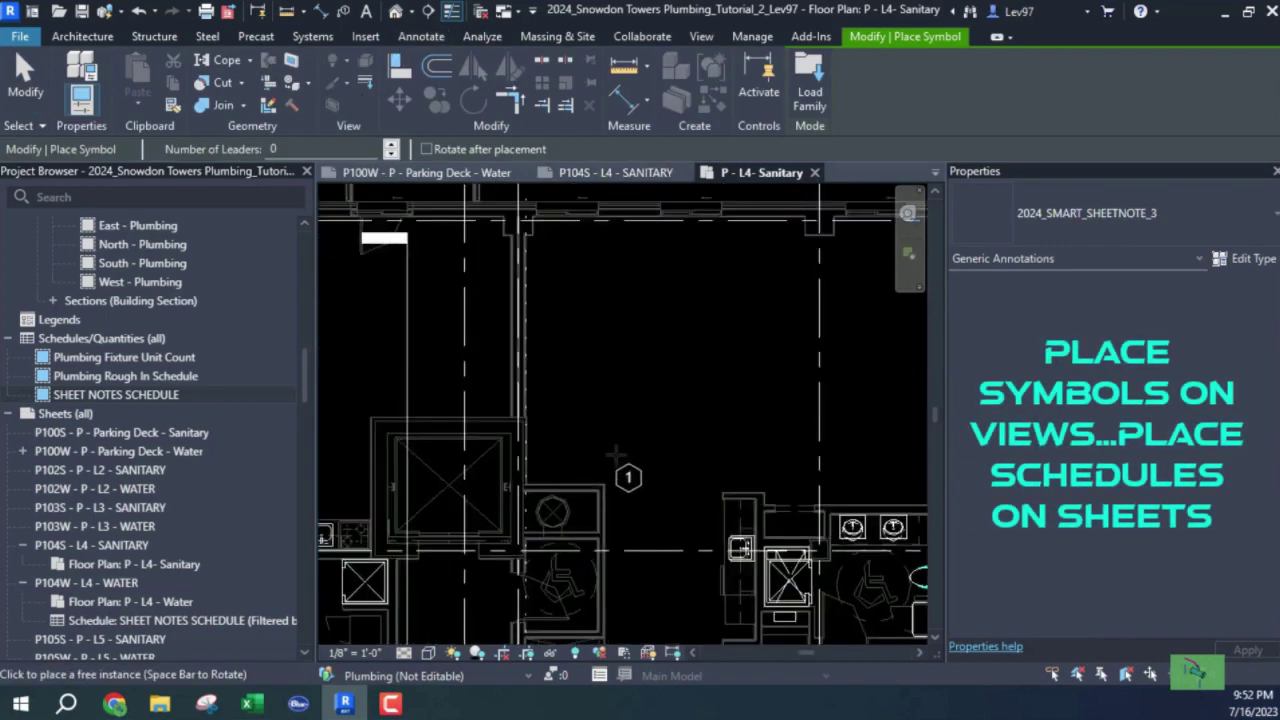
click(515, 302)
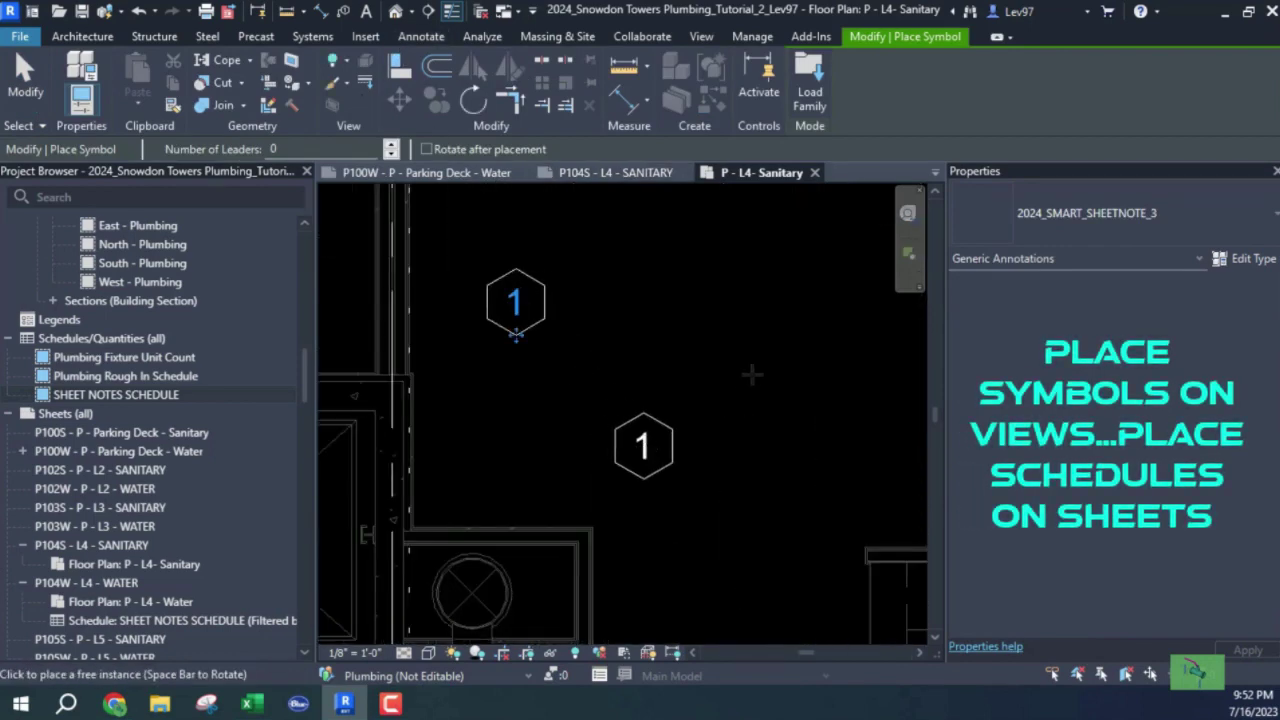
click(643, 447)
click(811, 302)
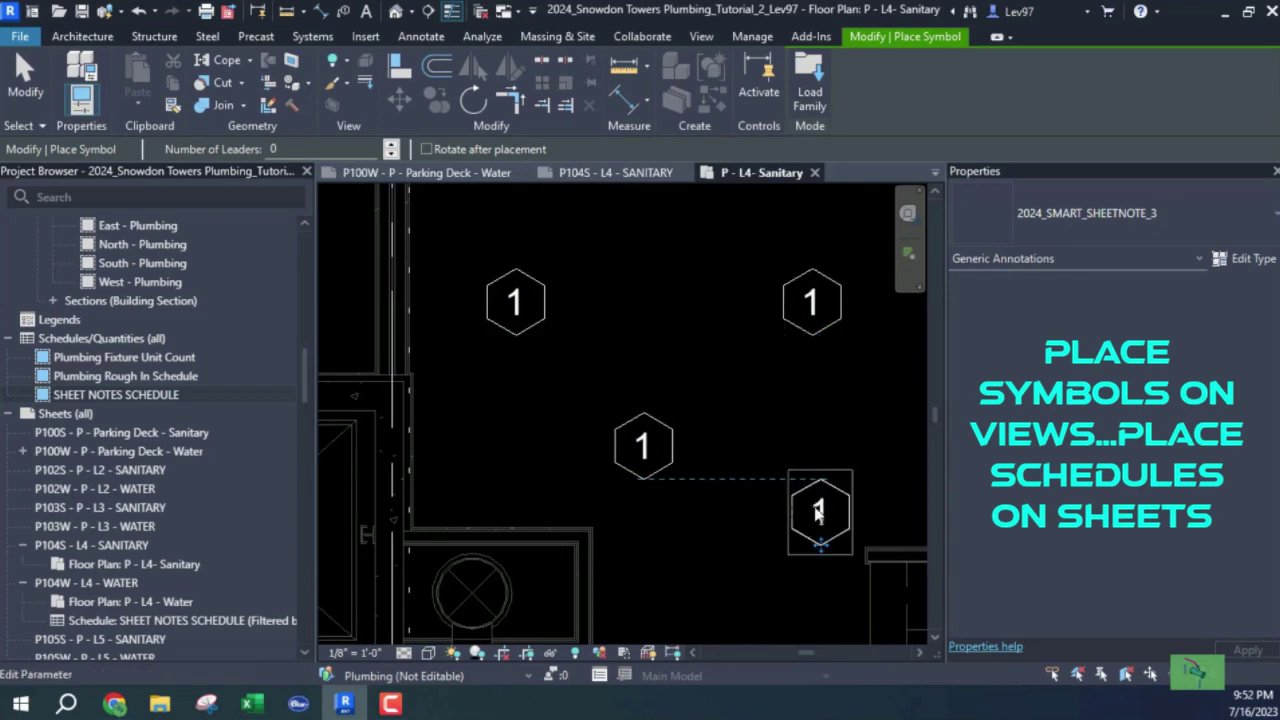
click(820, 512)
key(Escape)
key(Escape)
drag(580, 253, 875, 572)
key(Delete)
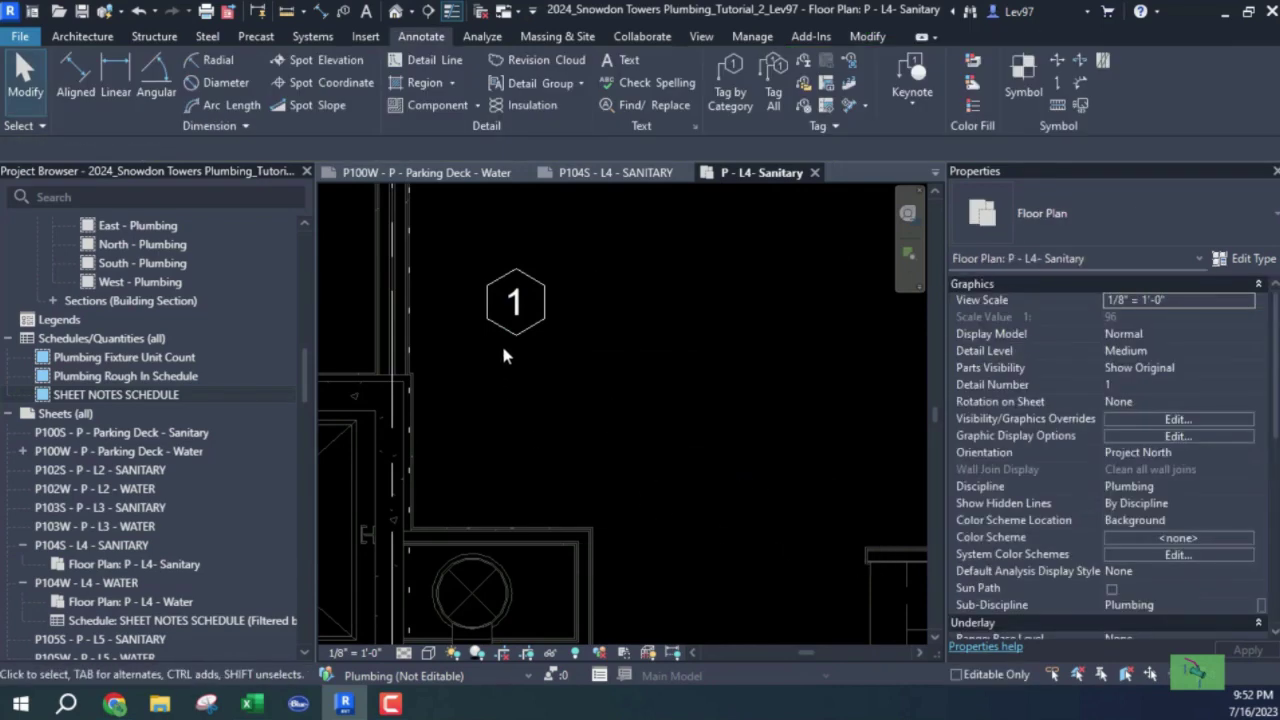
- Set the placed sheet note's Sheet Number to P104S and shorten its Note Text to 1"CW DN
click(511, 306)
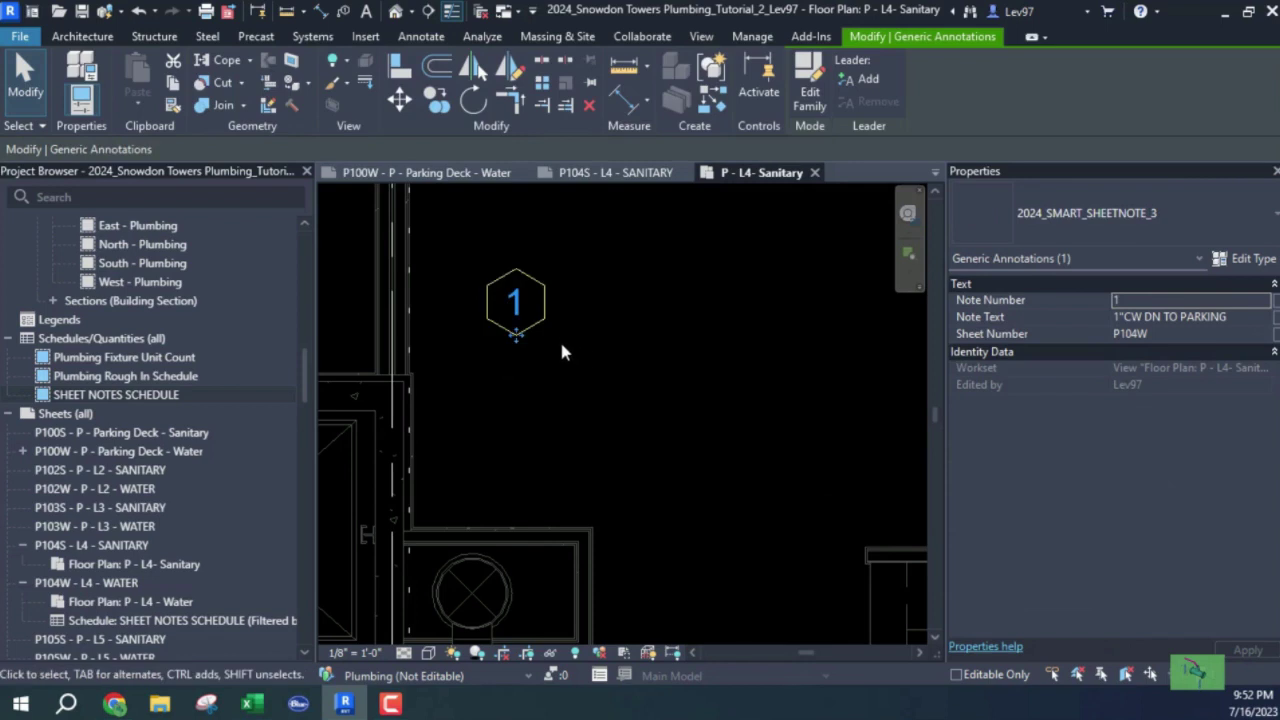
click(1161, 335)
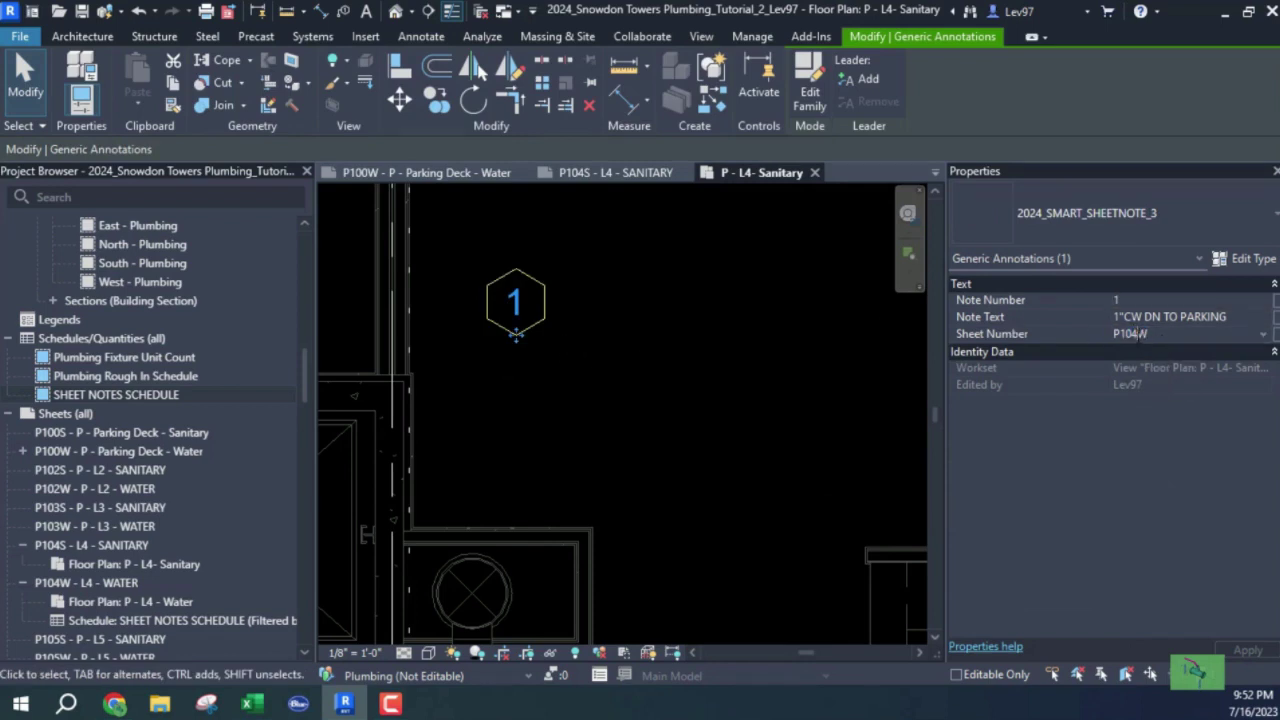
key(Delete)
text(S)
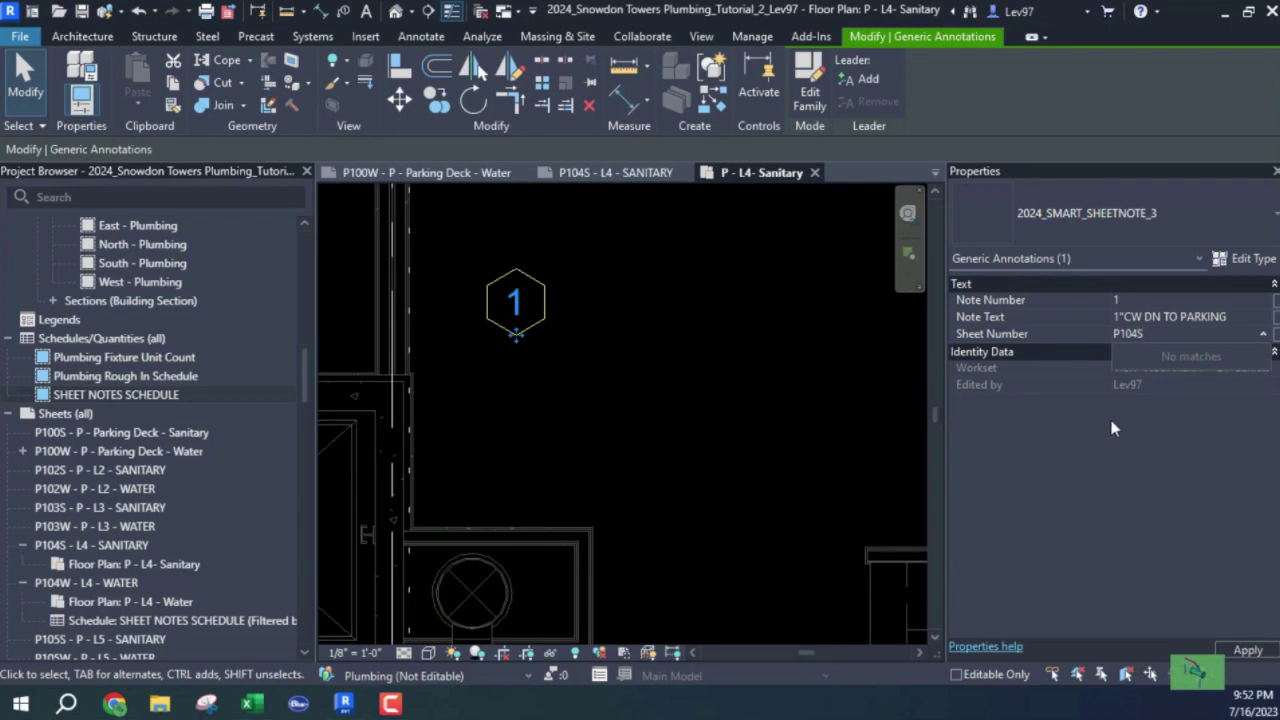
key(Return)
click(1165, 317)
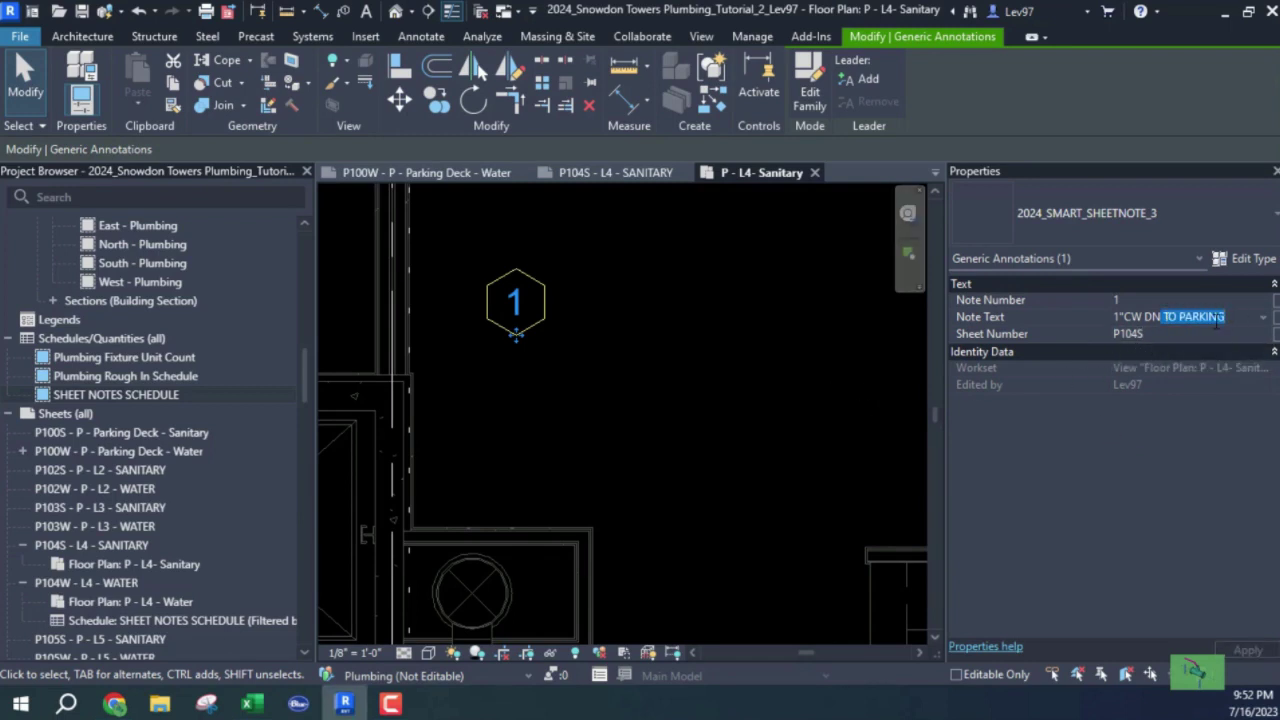
key(Delete)
key(Return)
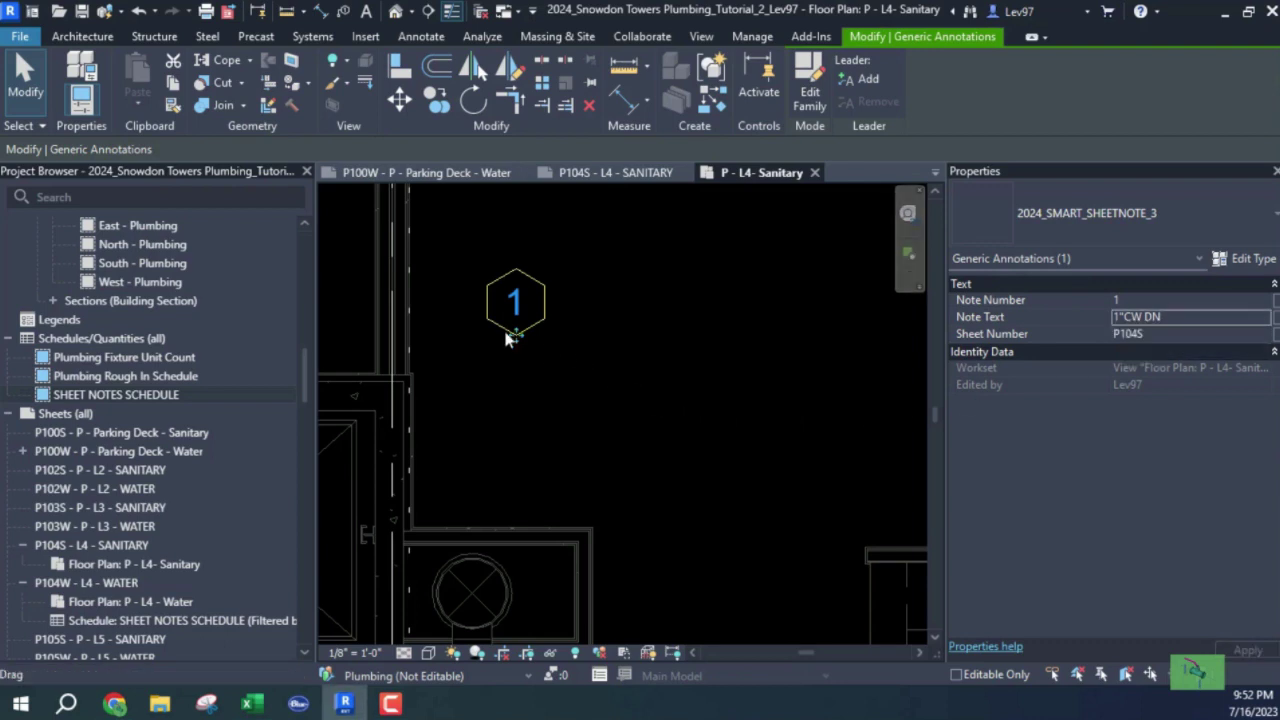
- Copy the edited sheet note three times with Multiple enabled, spreading the copies around the original in the open area
click(440, 98)
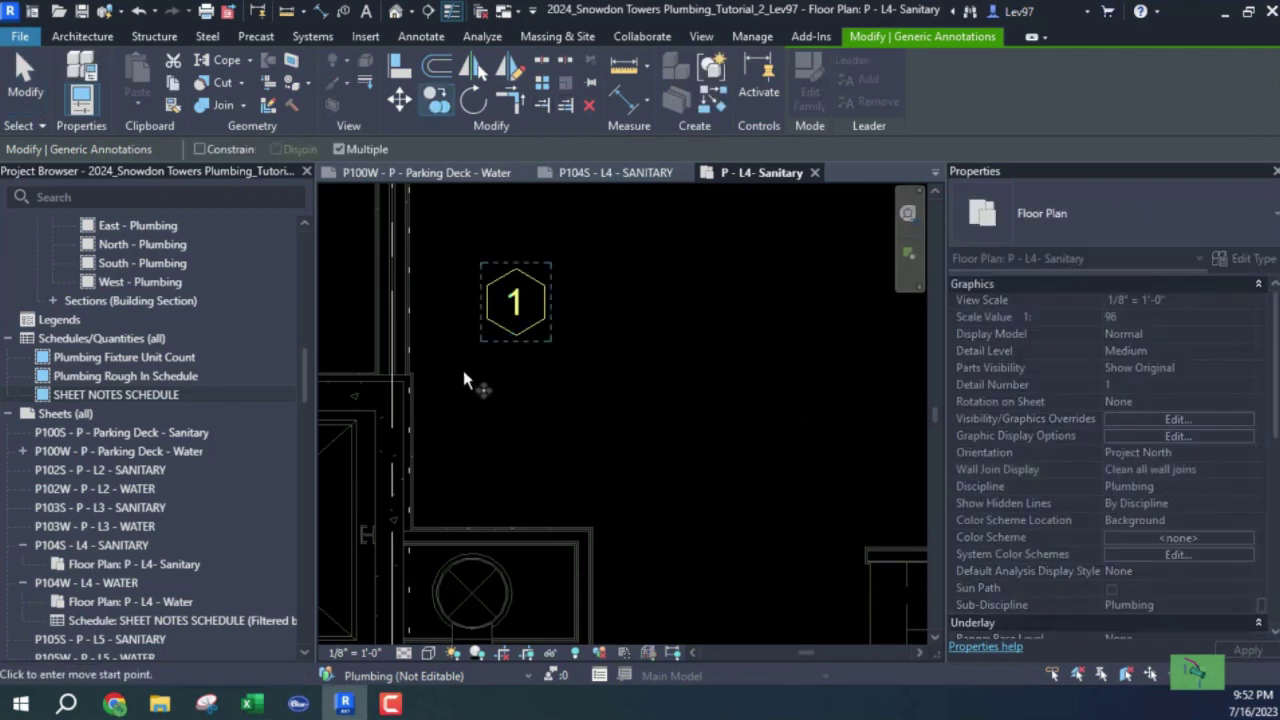
click(636, 375)
click(503, 491)
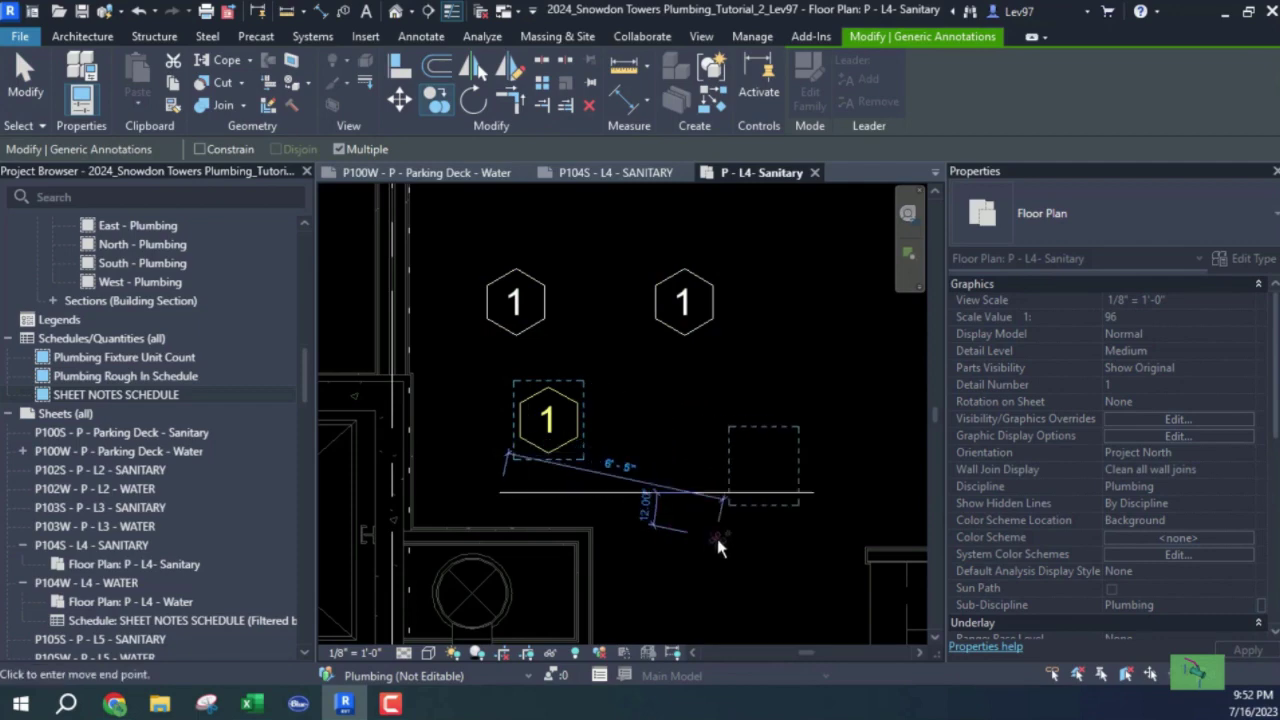
click(743, 553)
key(Escape)
key(Escape)
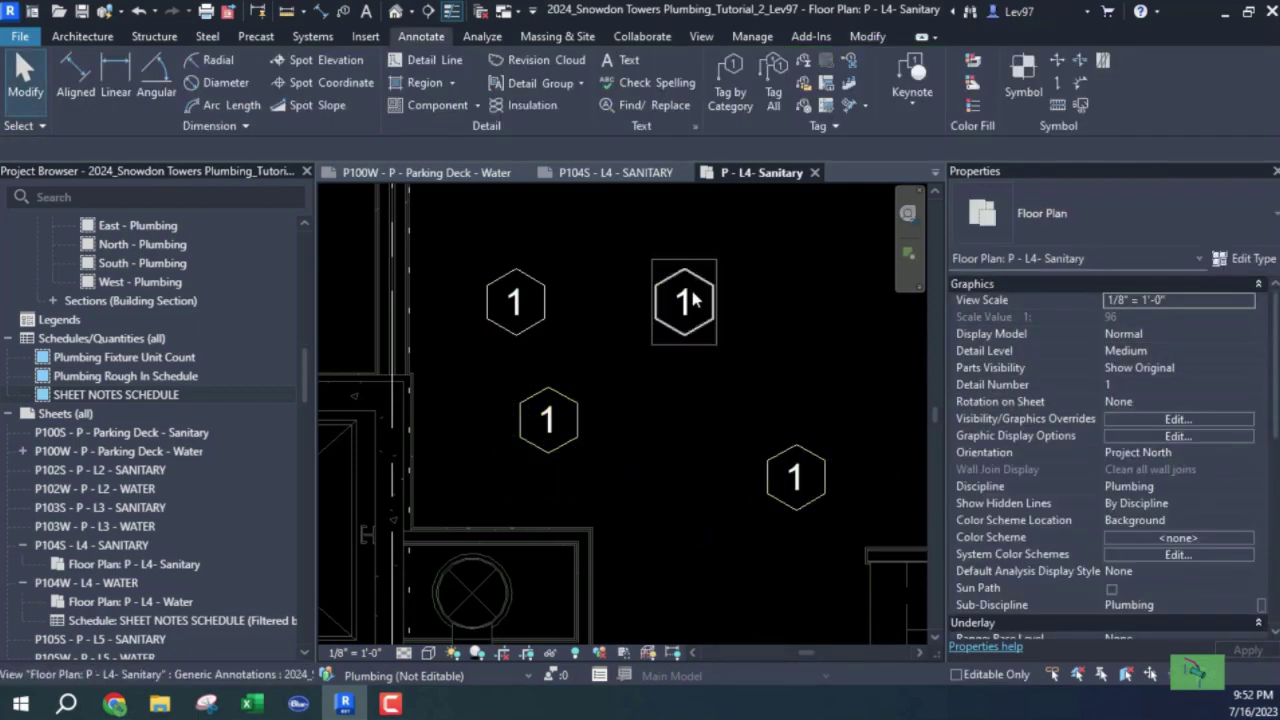
- Renumber the three copied sheet notes 2, 3 and 4, with 2 beside the original, 3 below it and 4 farthest away
click(684, 302)
click(684, 302)
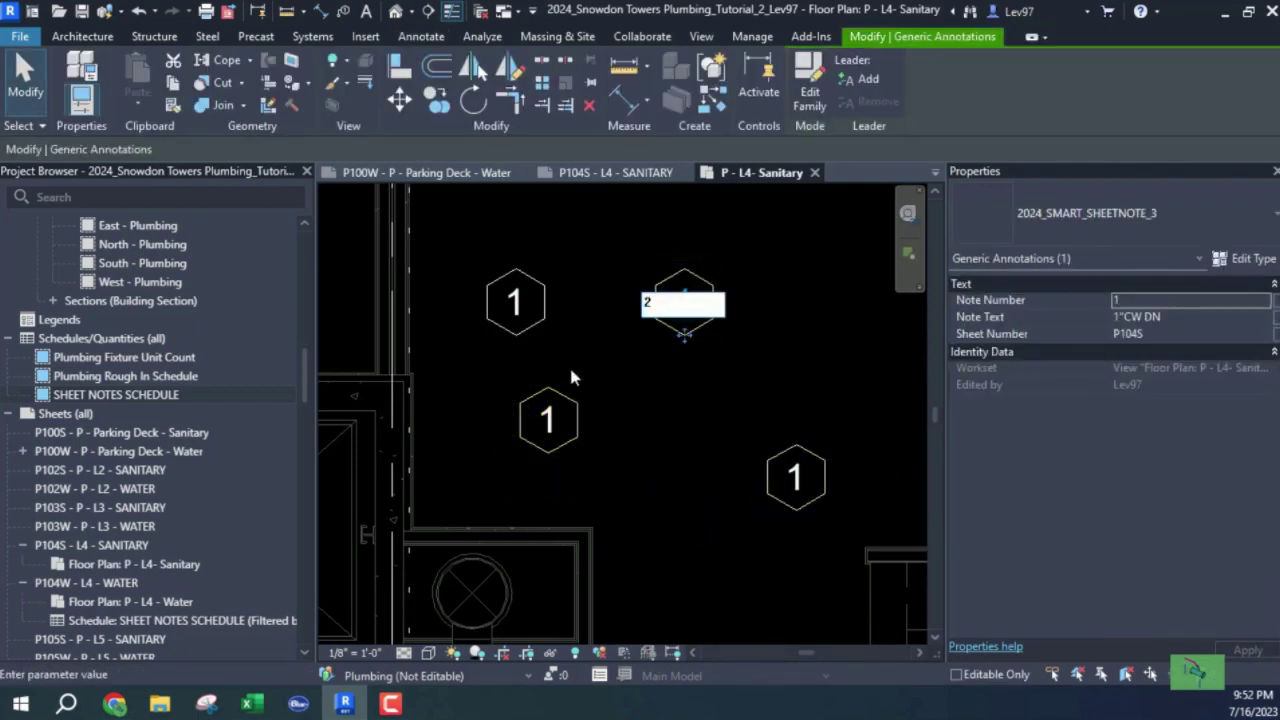
text(2)
click(548, 420)
click(548, 420)
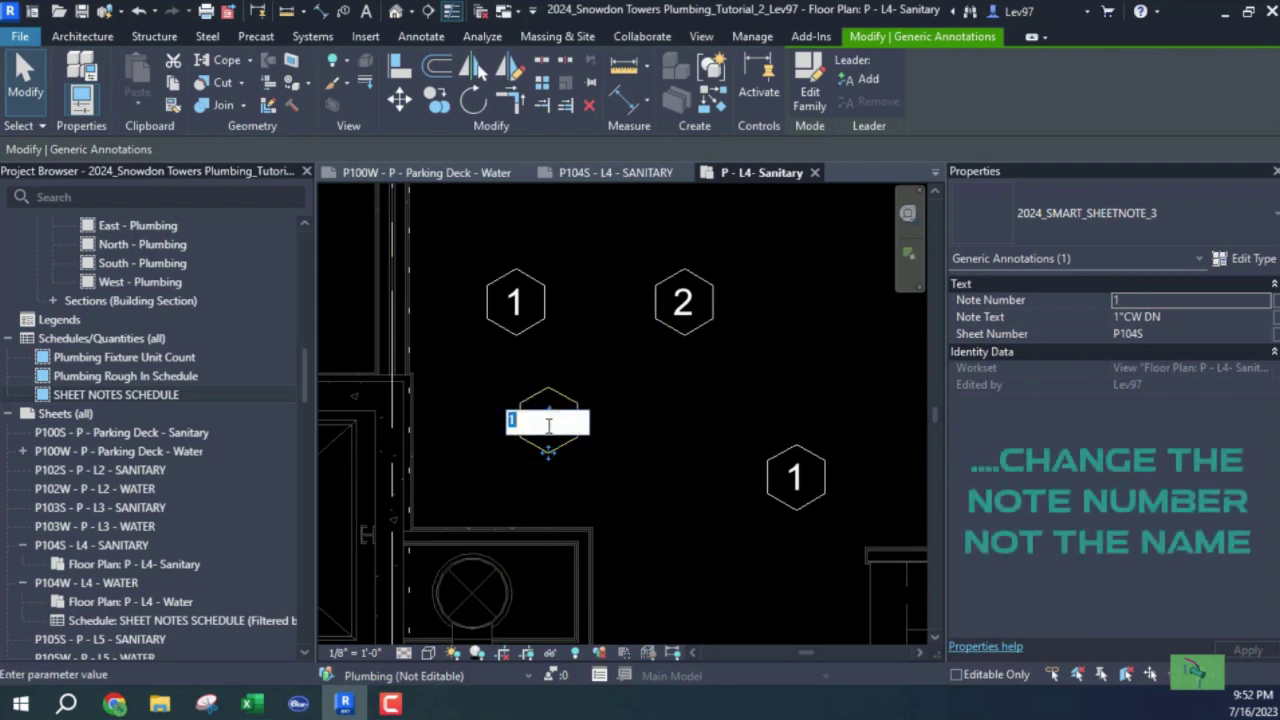
text(3)
click(795, 478)
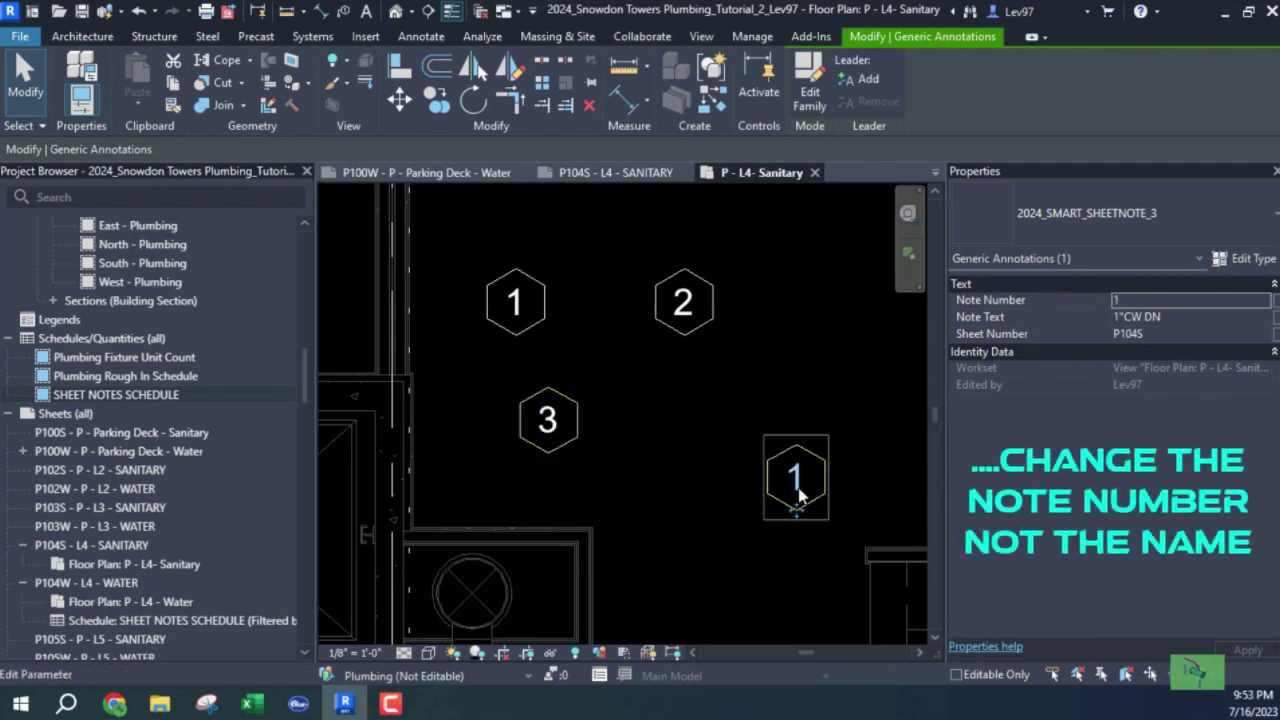
click(800, 484)
text(4)
click(685, 465)
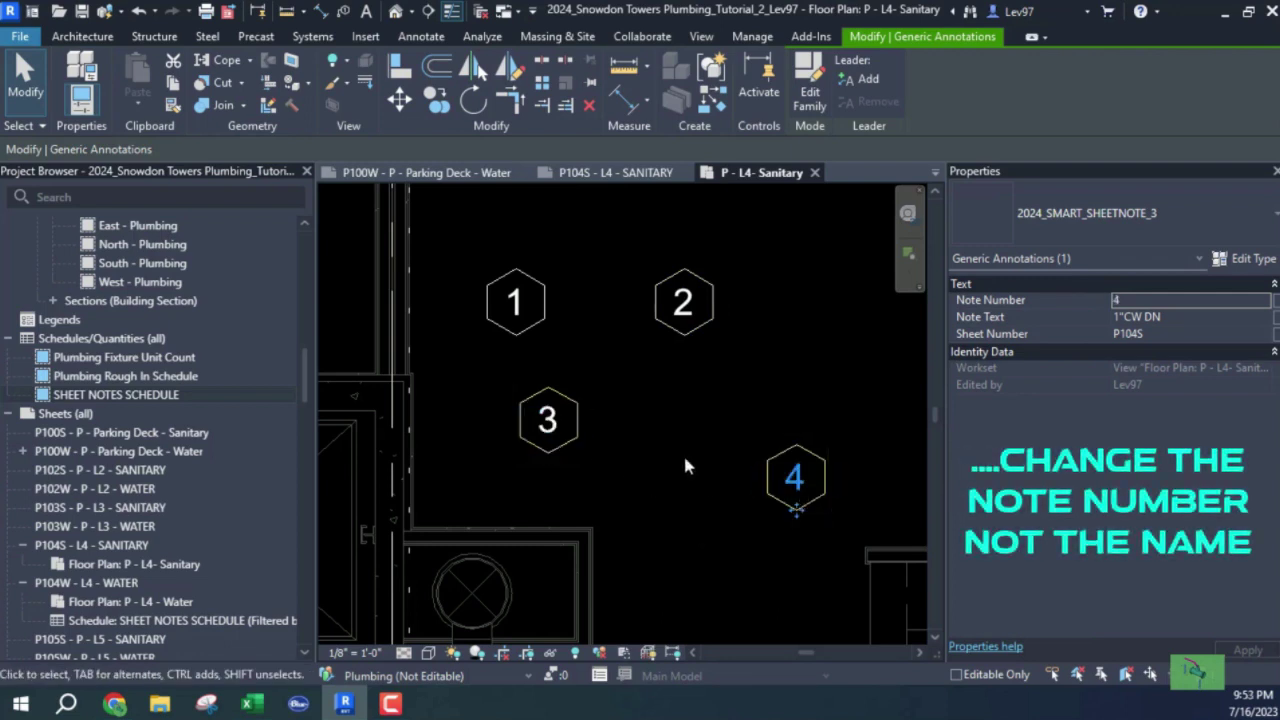
key(Escape)
- Set the Note Text of sheet note 2 to DECFVG and that of sheet note 3 to VVVVVVVVVVV
click(676, 317)
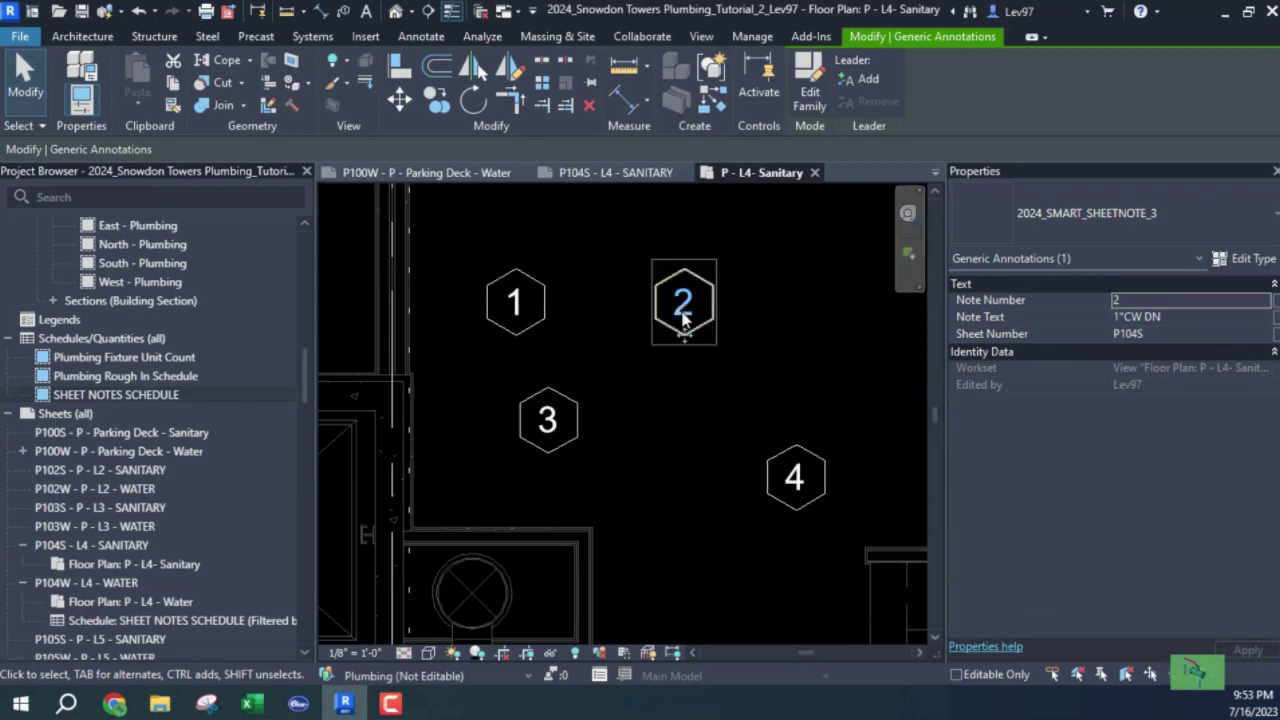
click(1173, 316)
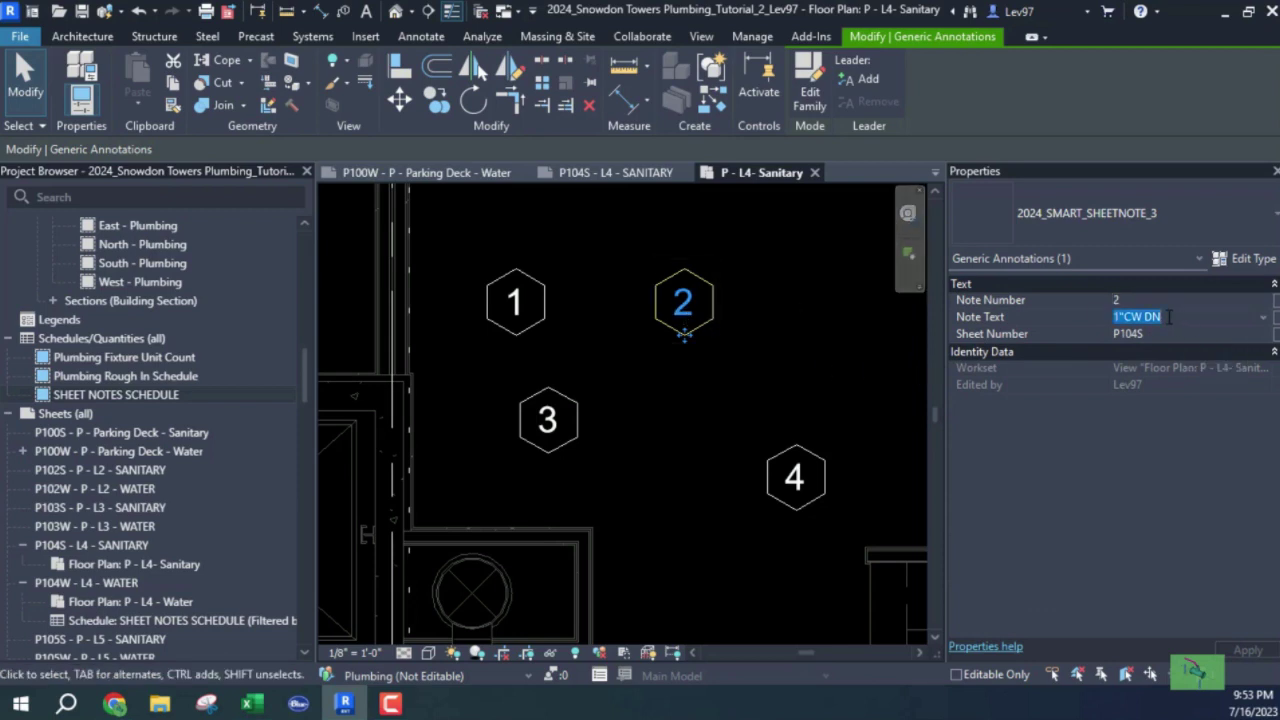
text(DECFV)
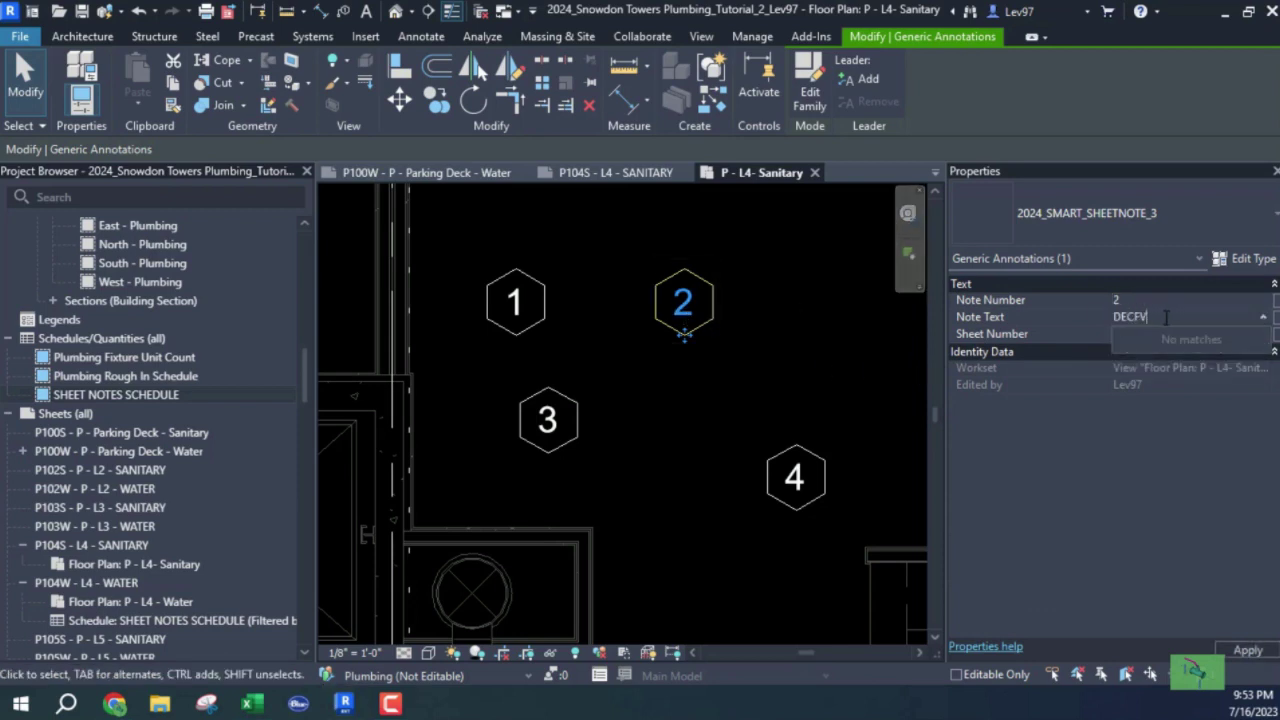
text(G)
click(548, 419)
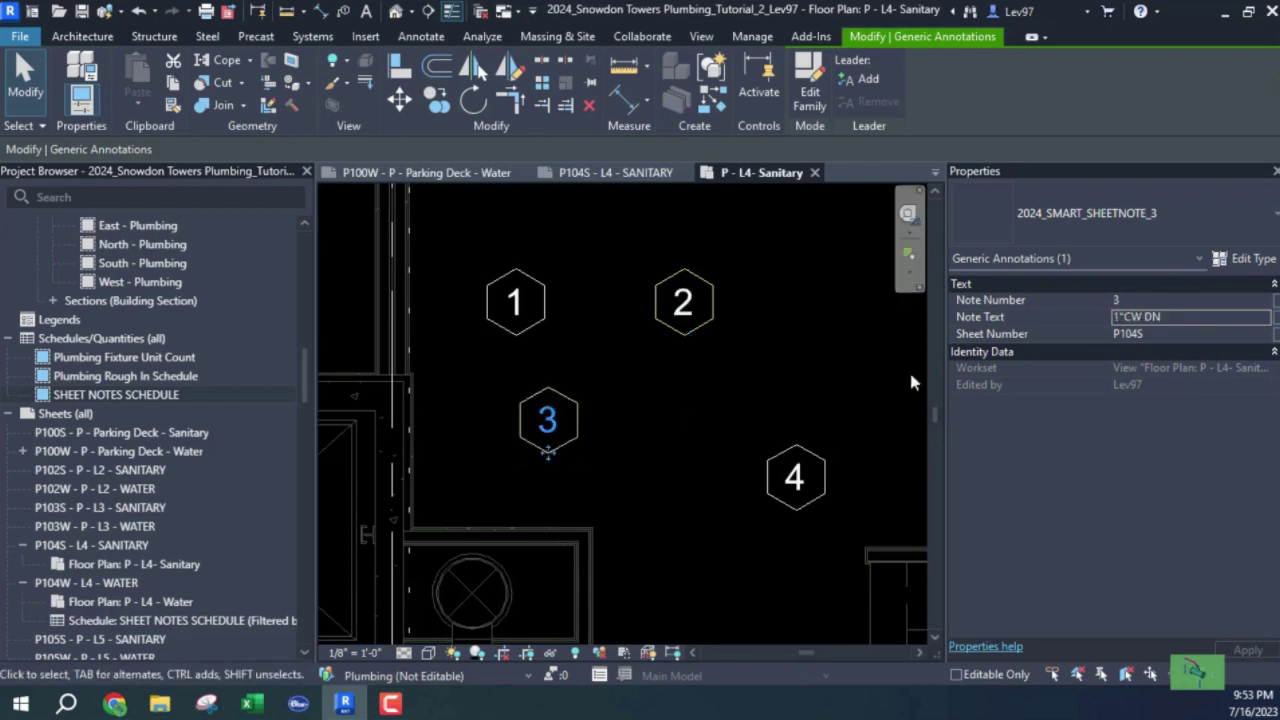
click(1180, 316)
text(VVVVVVVVVVV)
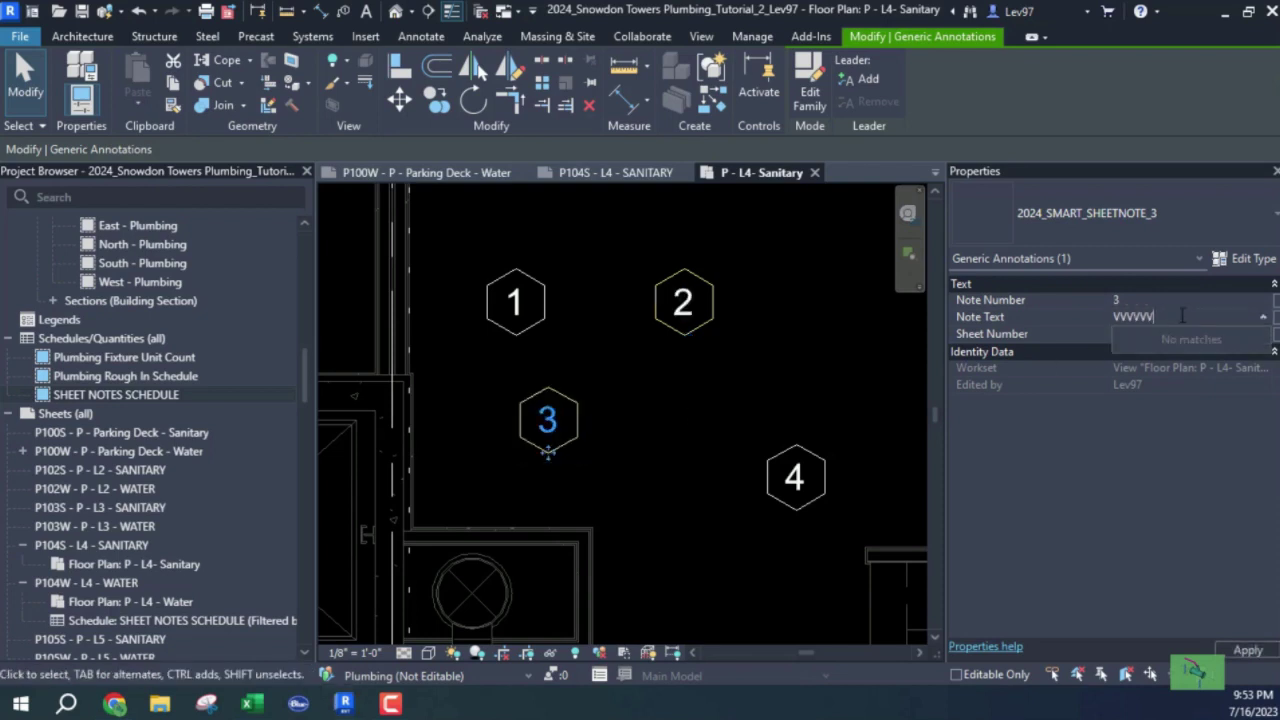
click(770, 475)
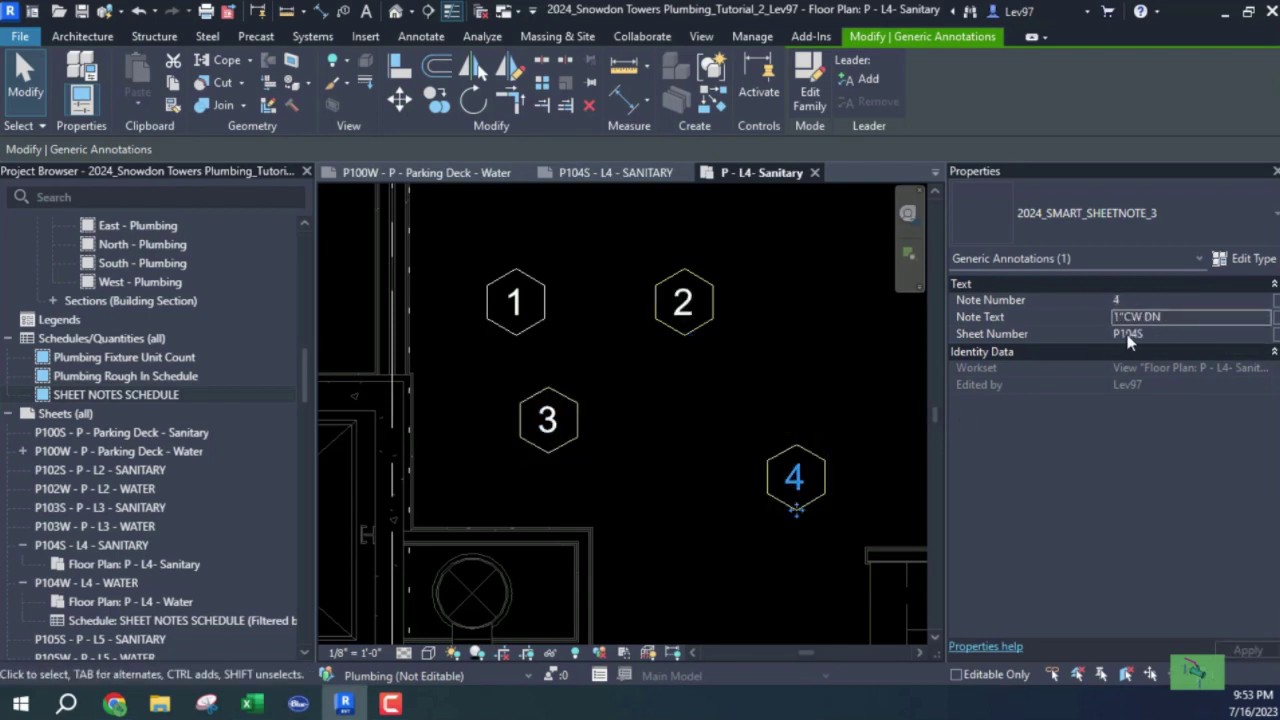
click(1177, 318)
text(44444444444)
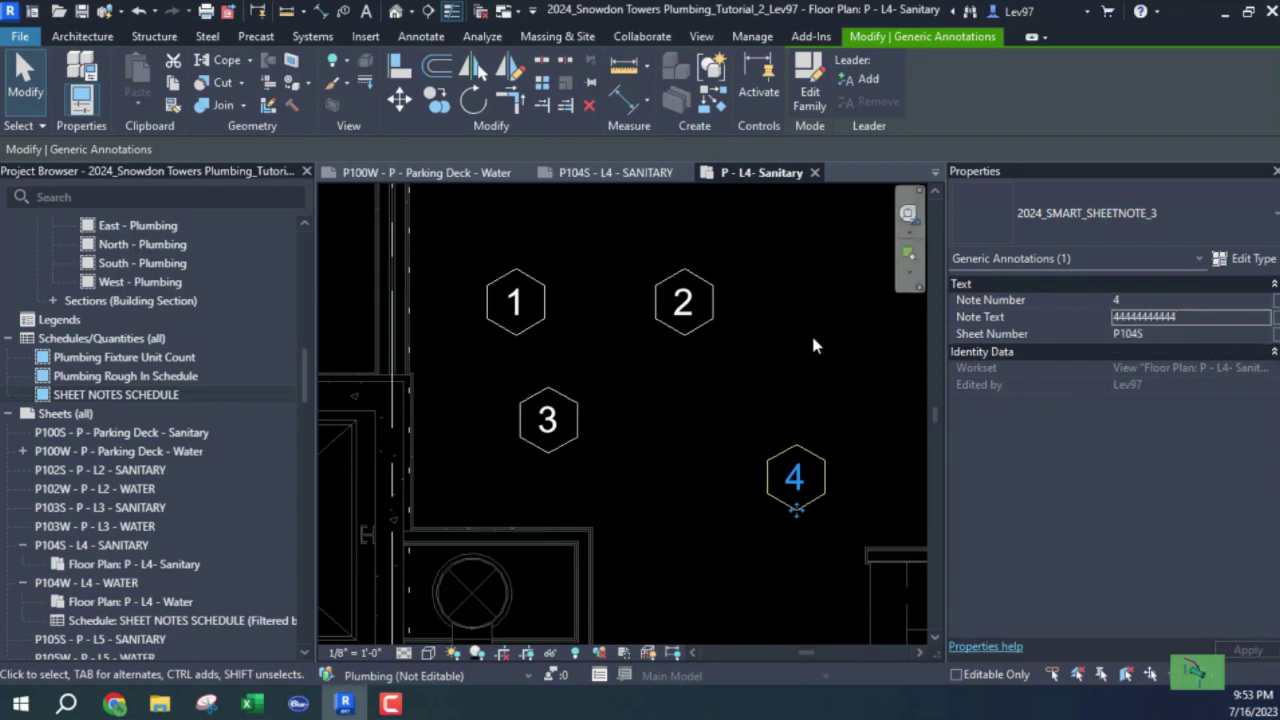
click(813, 339)
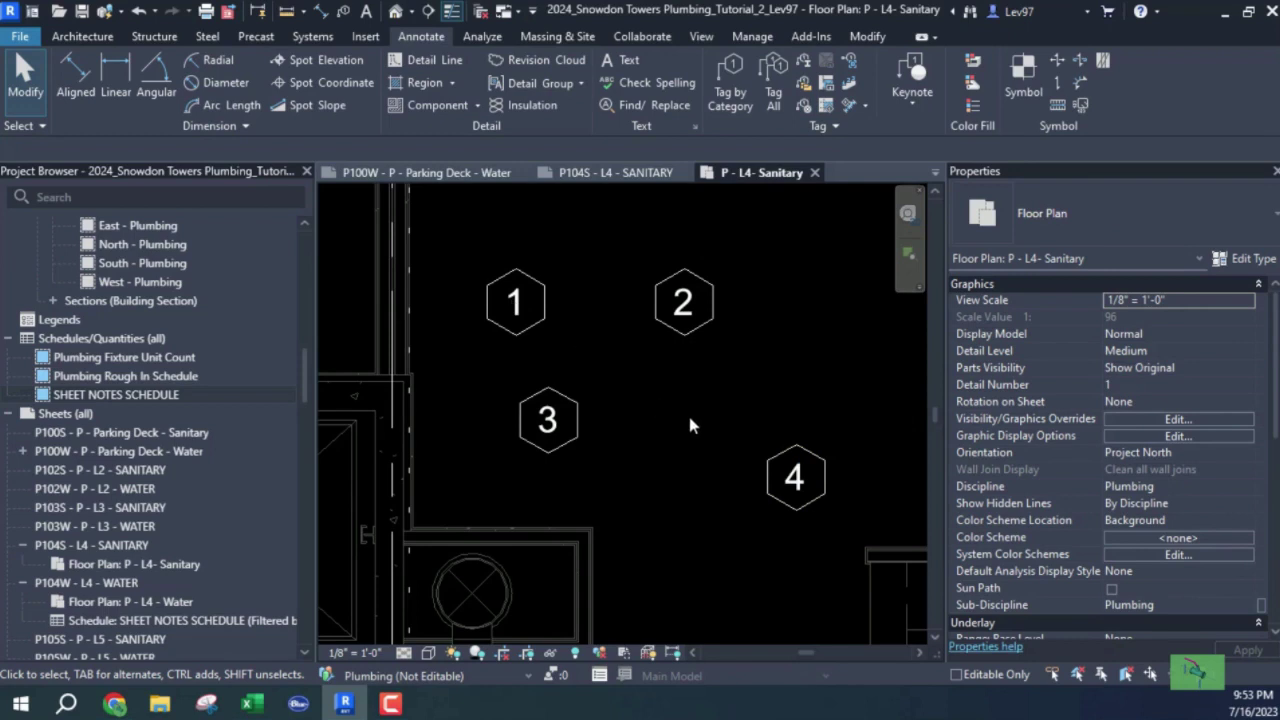
- Open sheet P104S directly from sheet note 2 on the L4 sanitary plan and check the four note symbols there
scroll(688, 425, down, 4)
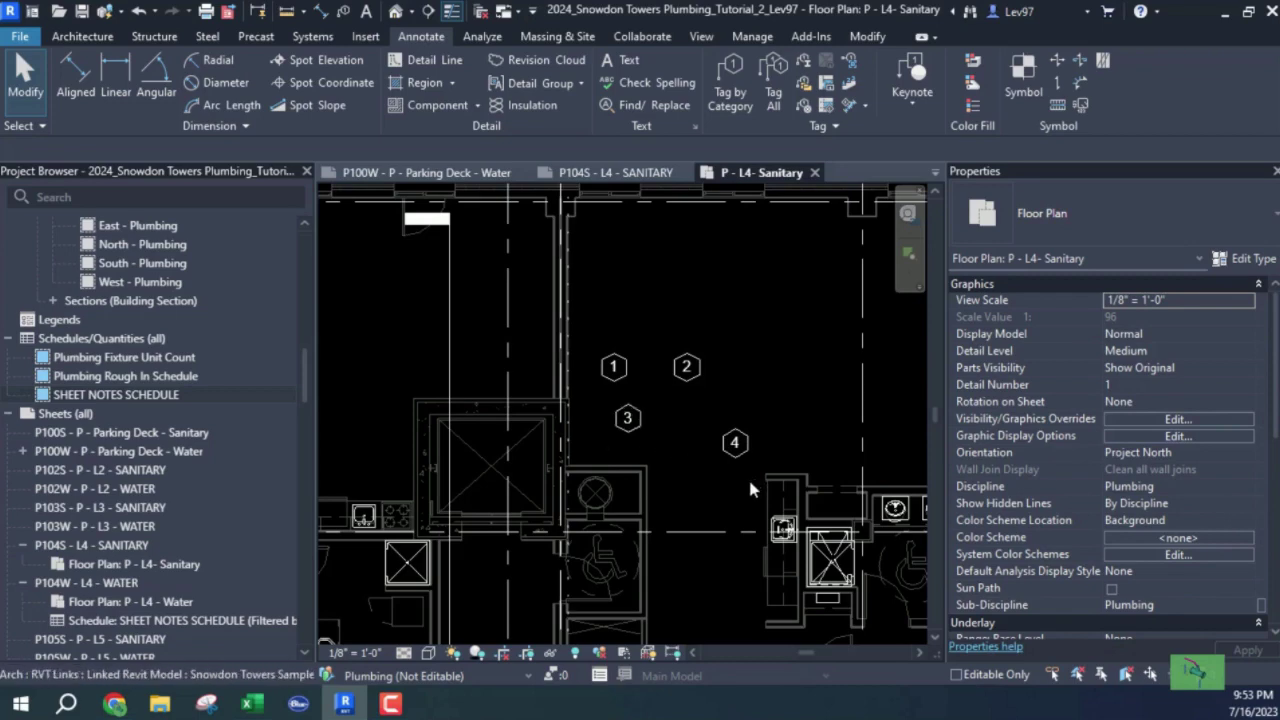
middle_drag(694, 500, 678, 500)
scroll(624, 492, down, 5)
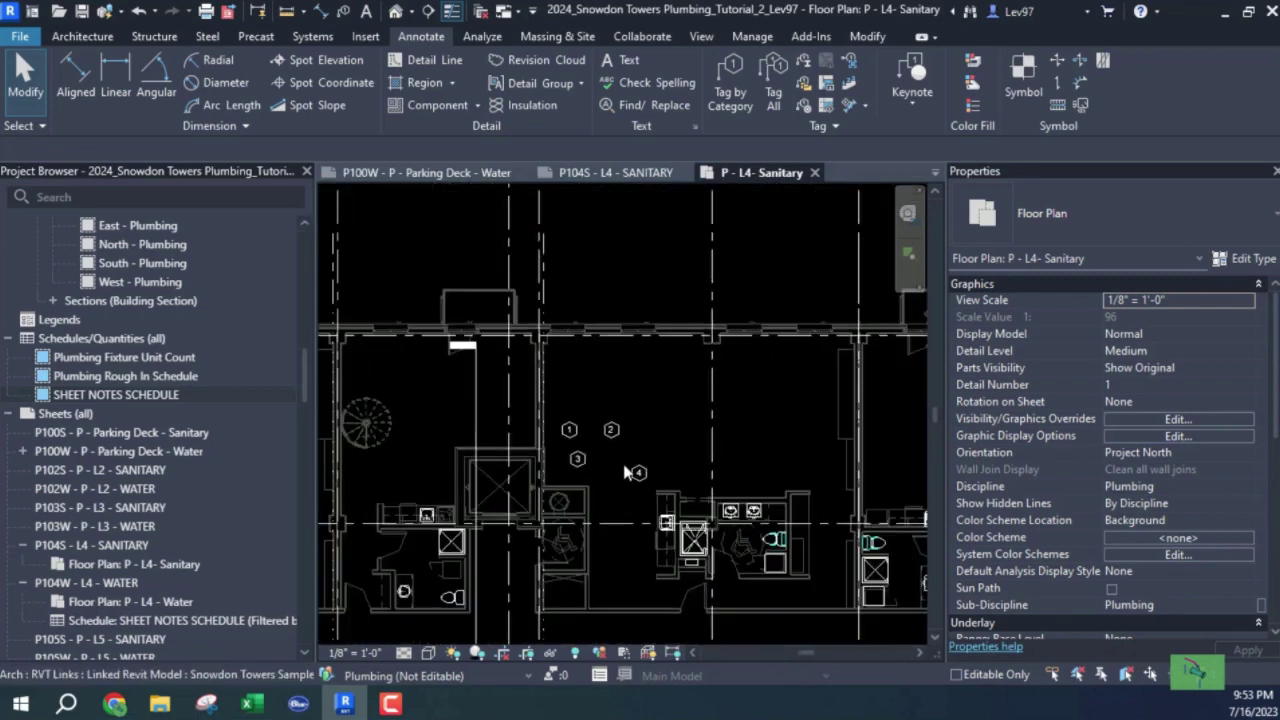
scroll(624, 478, down, 3)
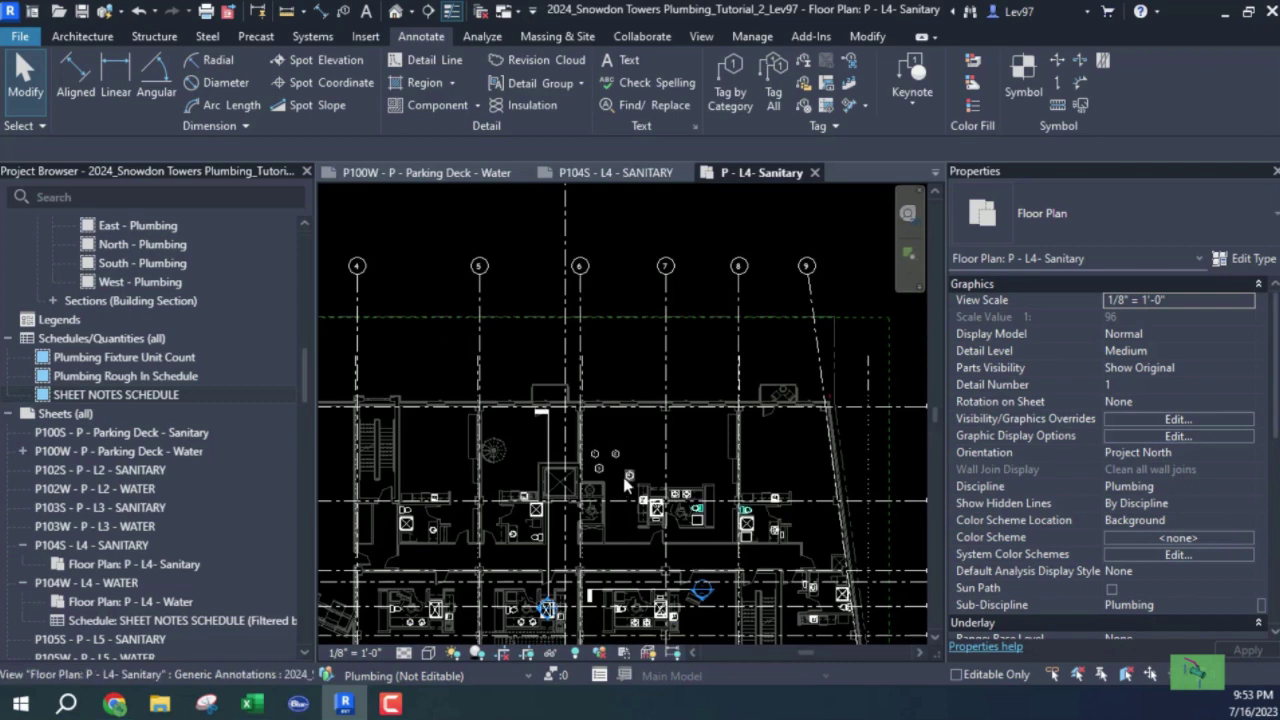
scroll(615, 460, up, 4)
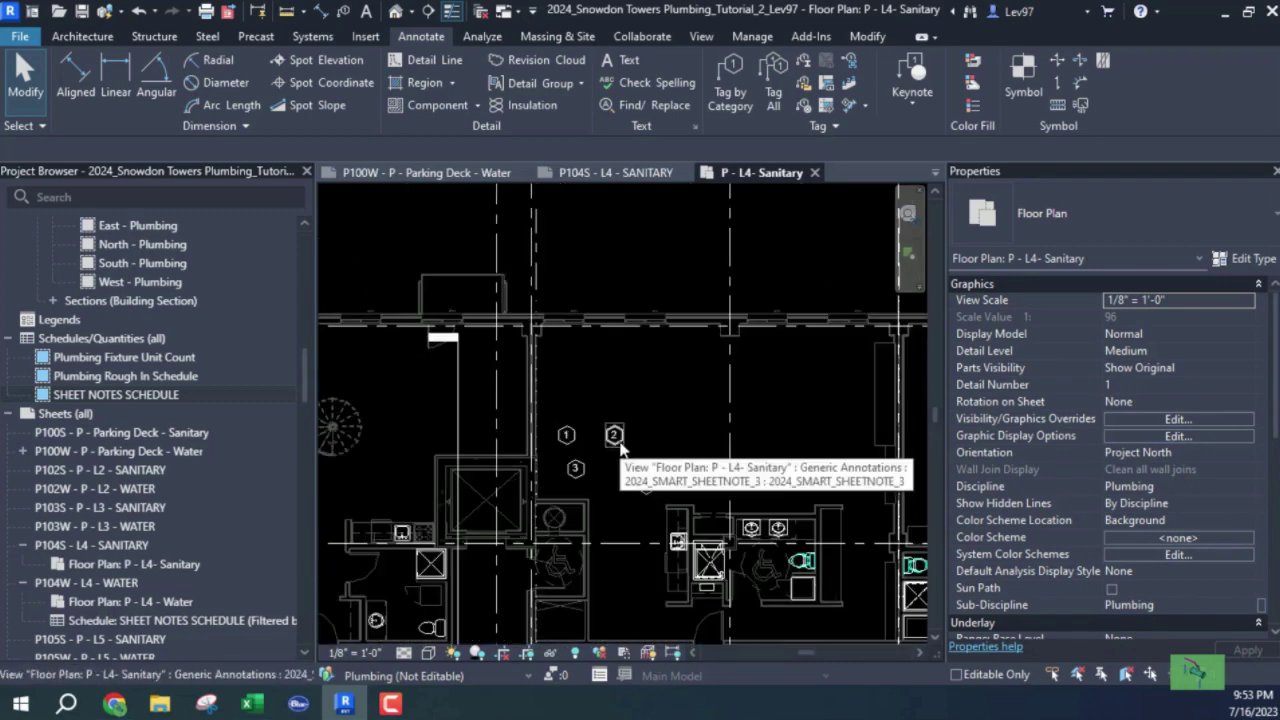
click(617, 440)
right_click(620, 447)
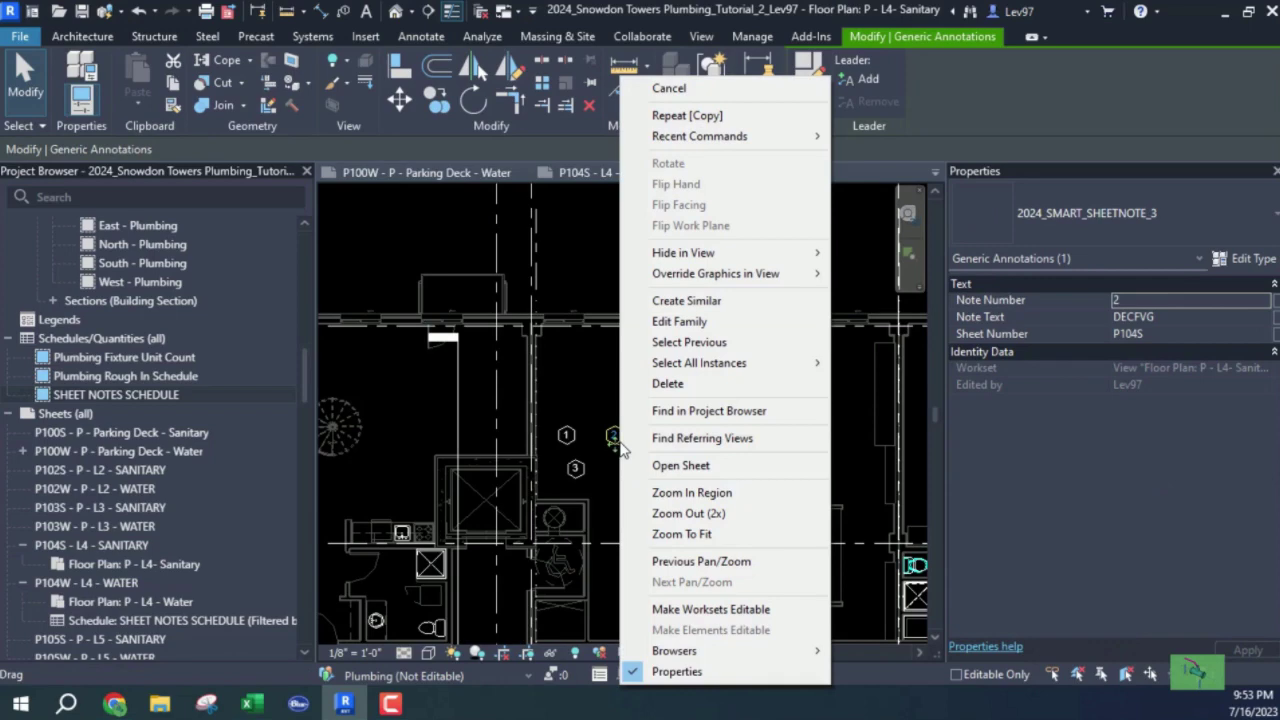
click(683, 465)
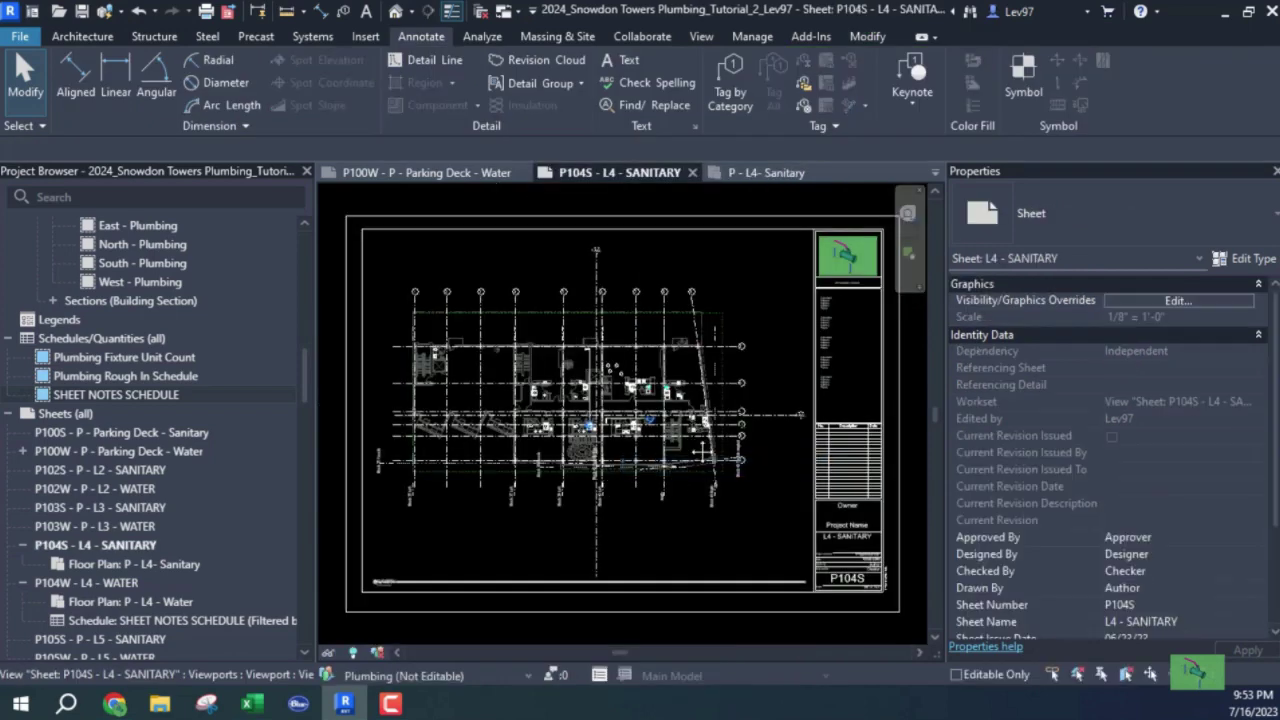
scroll(596, 467, up, 10)
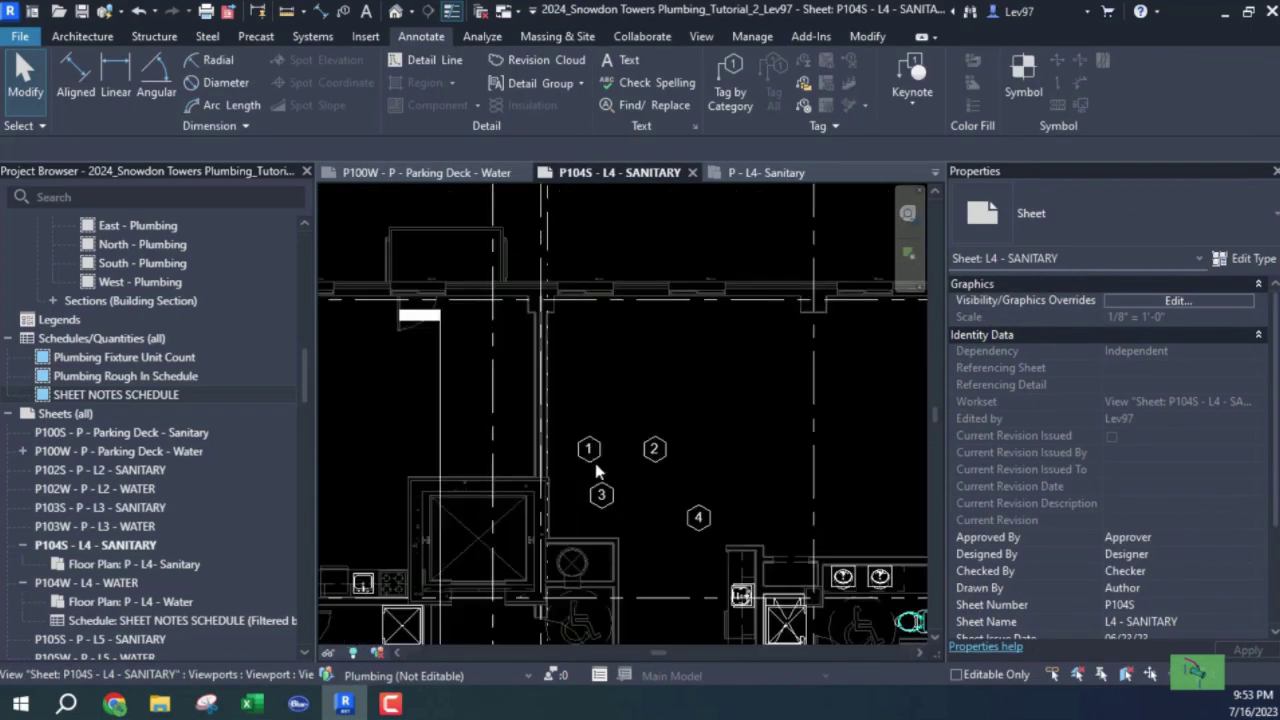
- Place the SHEET NOTES SCHEDULE on sheet P104S above the plan, beside the title block, and save the project
scroll(596, 467, down, 6)
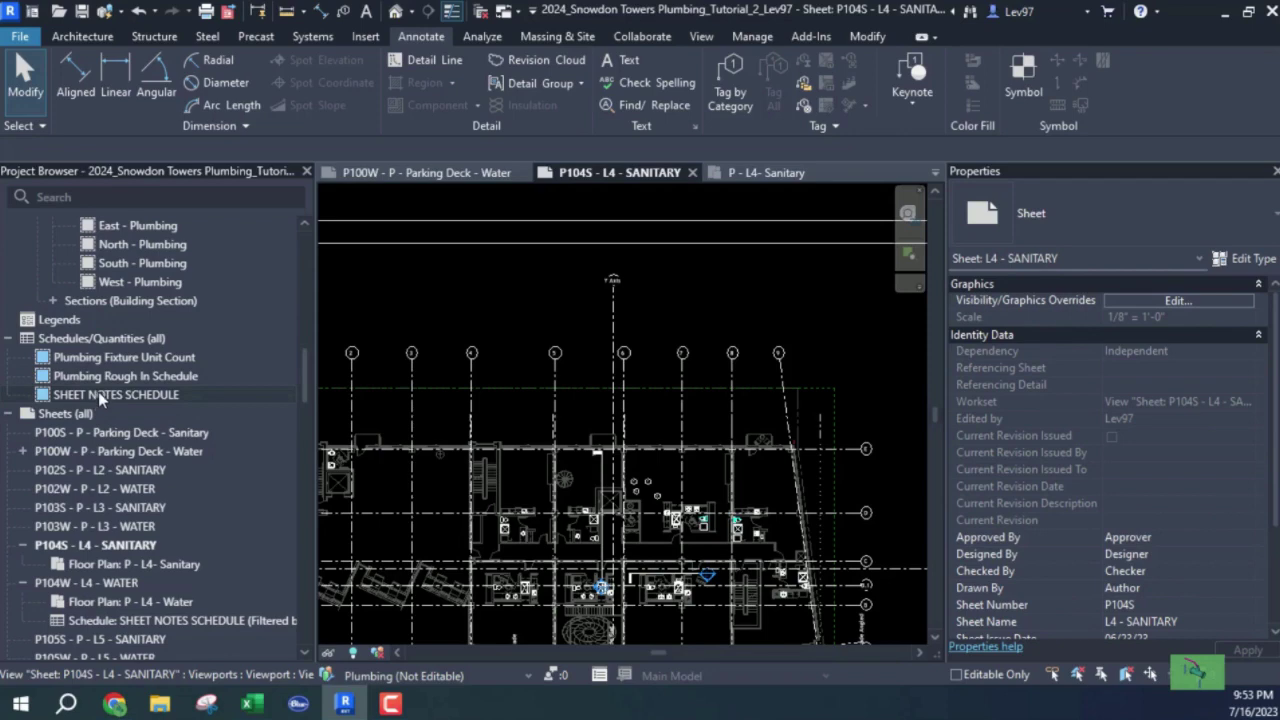
drag(98, 394, 467, 362)
drag(820, 280, 812, 286)
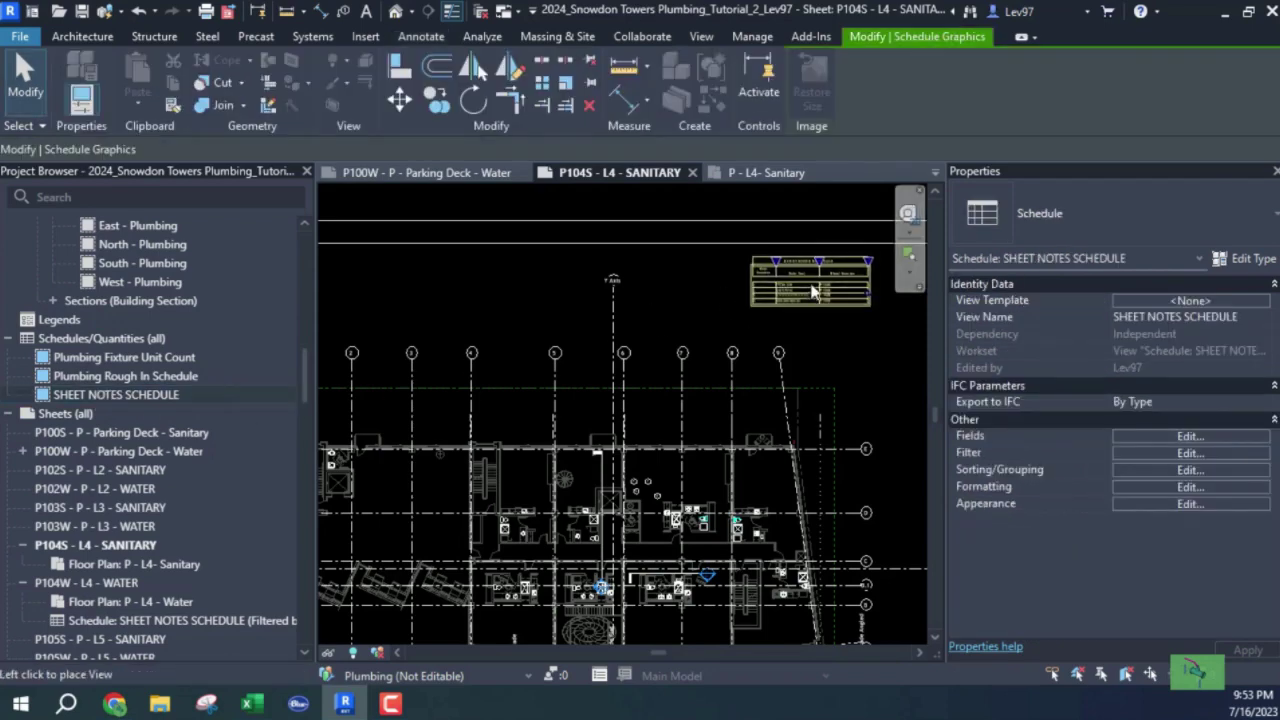
click(808, 290)
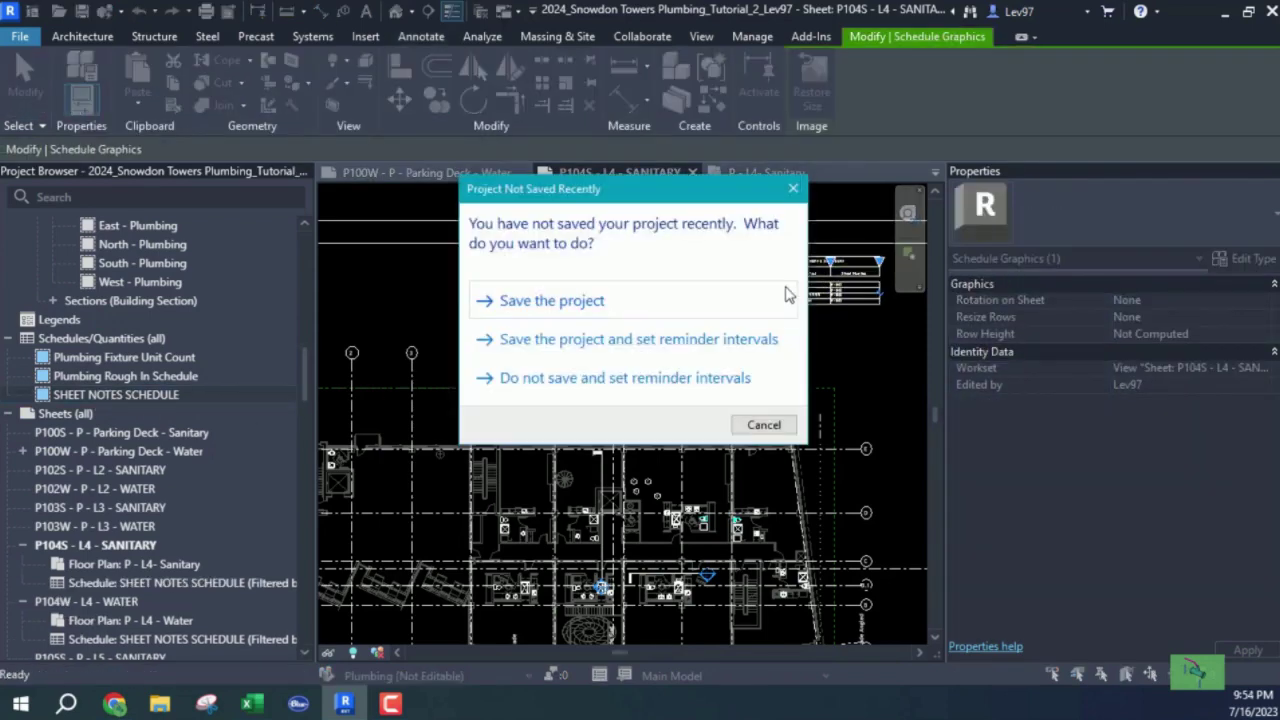
click(790, 295)
- Examine the note numbers, note texts and sheet numbers in the schedule placed on sheet P104S
scroll(793, 286, up, 5)
scroll(793, 286, up, 3)
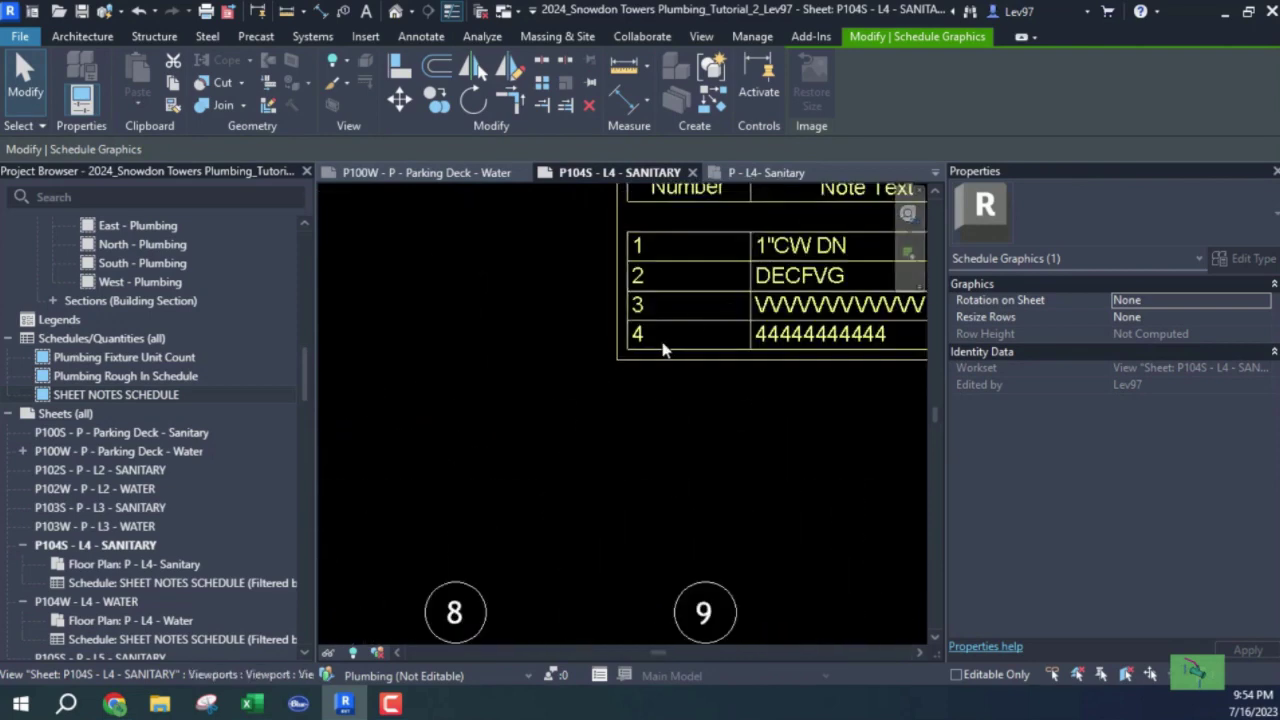
middle_drag(674, 300, 485, 374)
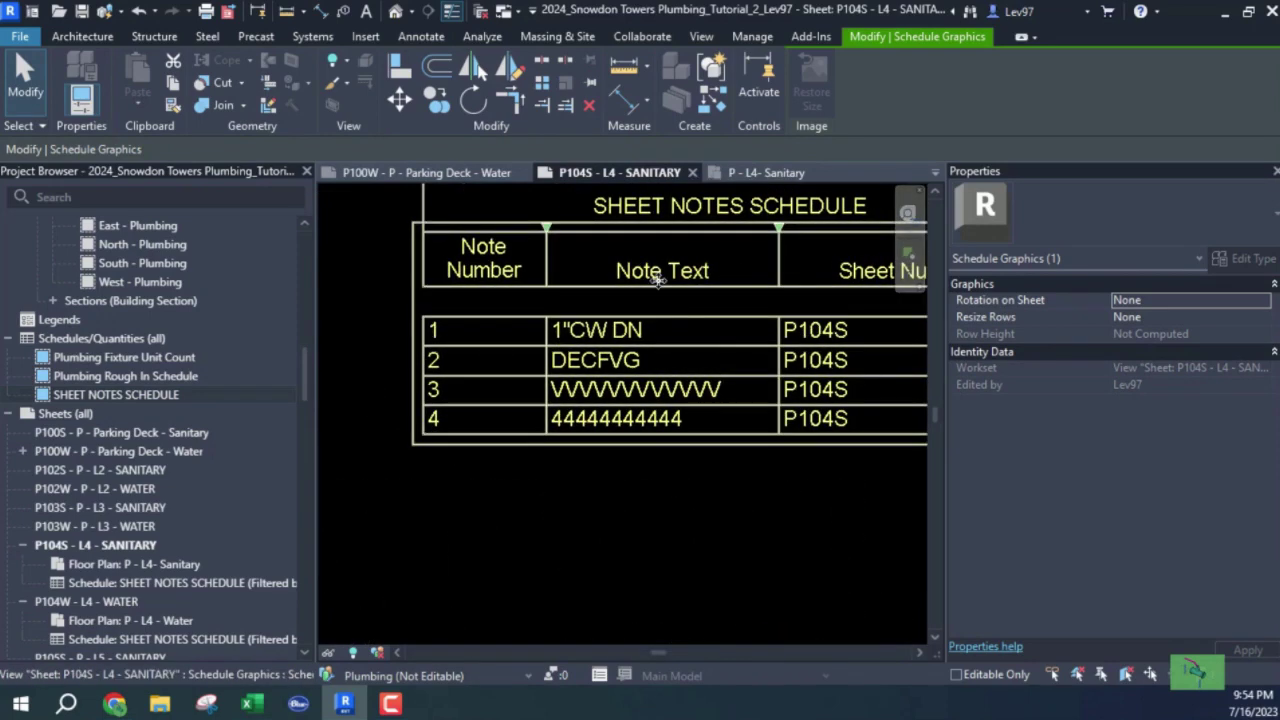
scroll(658, 280, down, 3)
middle_drag(766, 343, 715, 335)
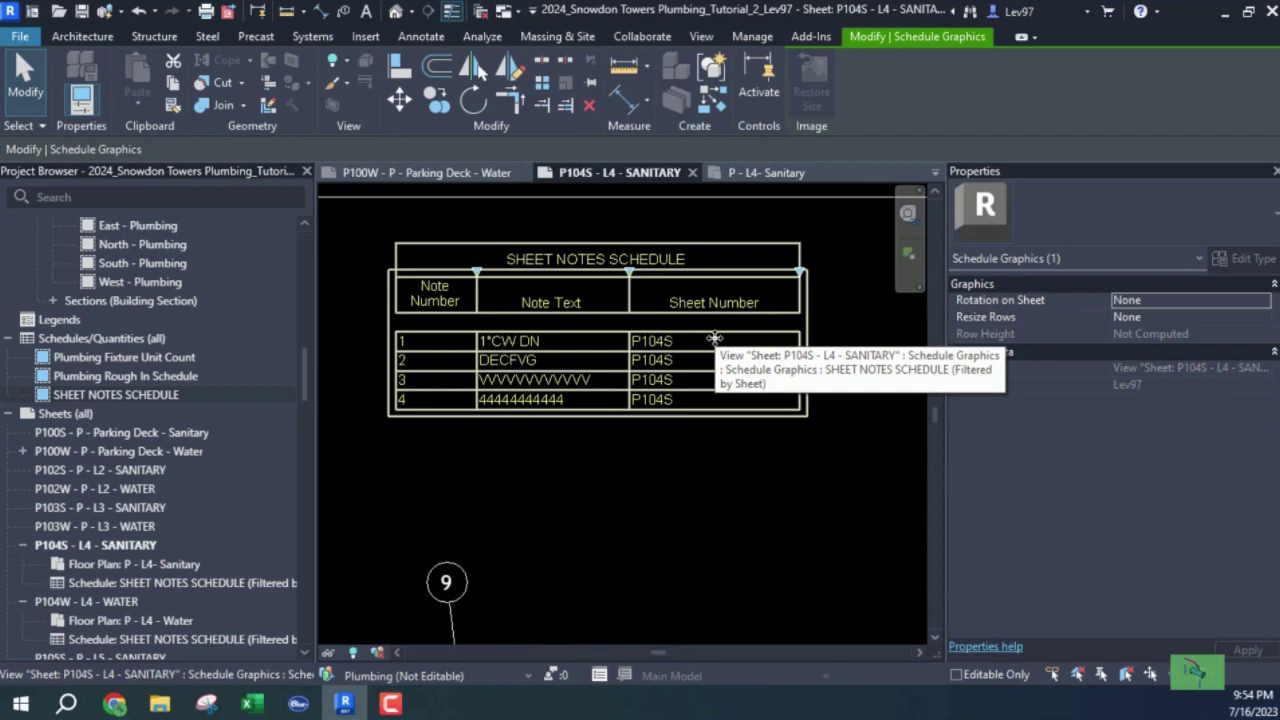
click(533, 487)
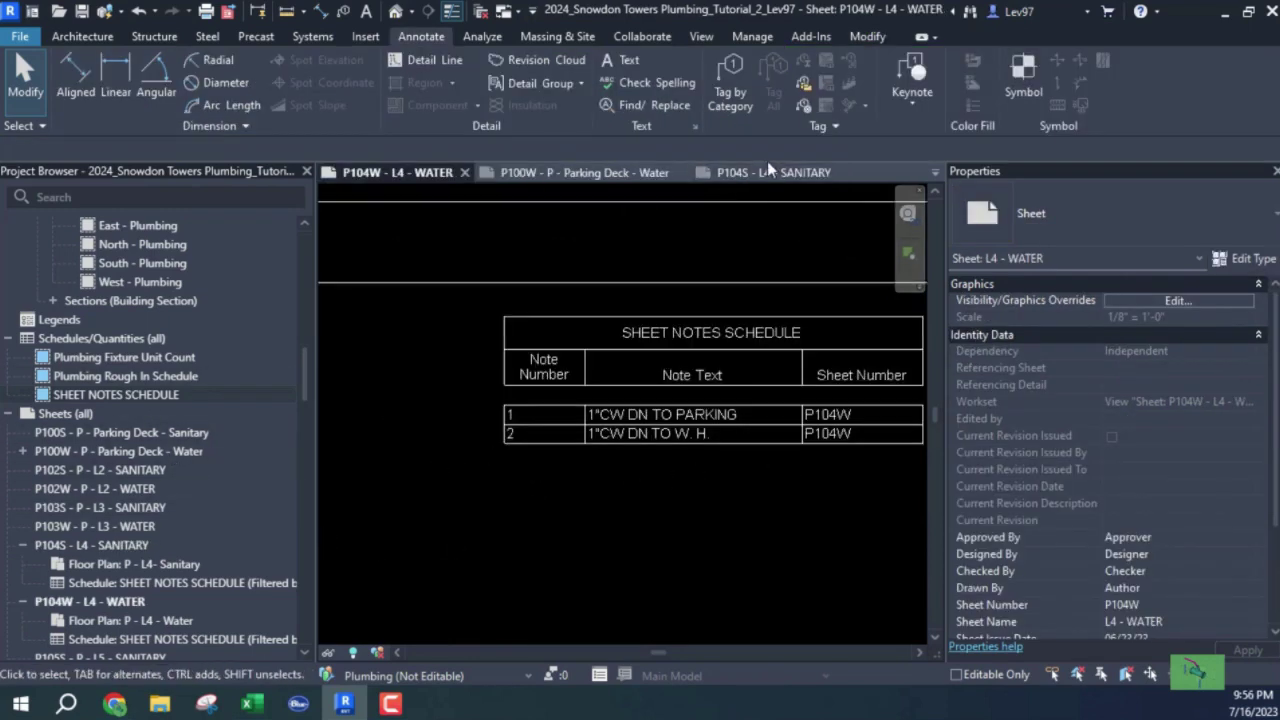
- Compare the notes schedule on sheet P104S with the contents of sheet P100W, Parking Deck - Water
click(772, 173)
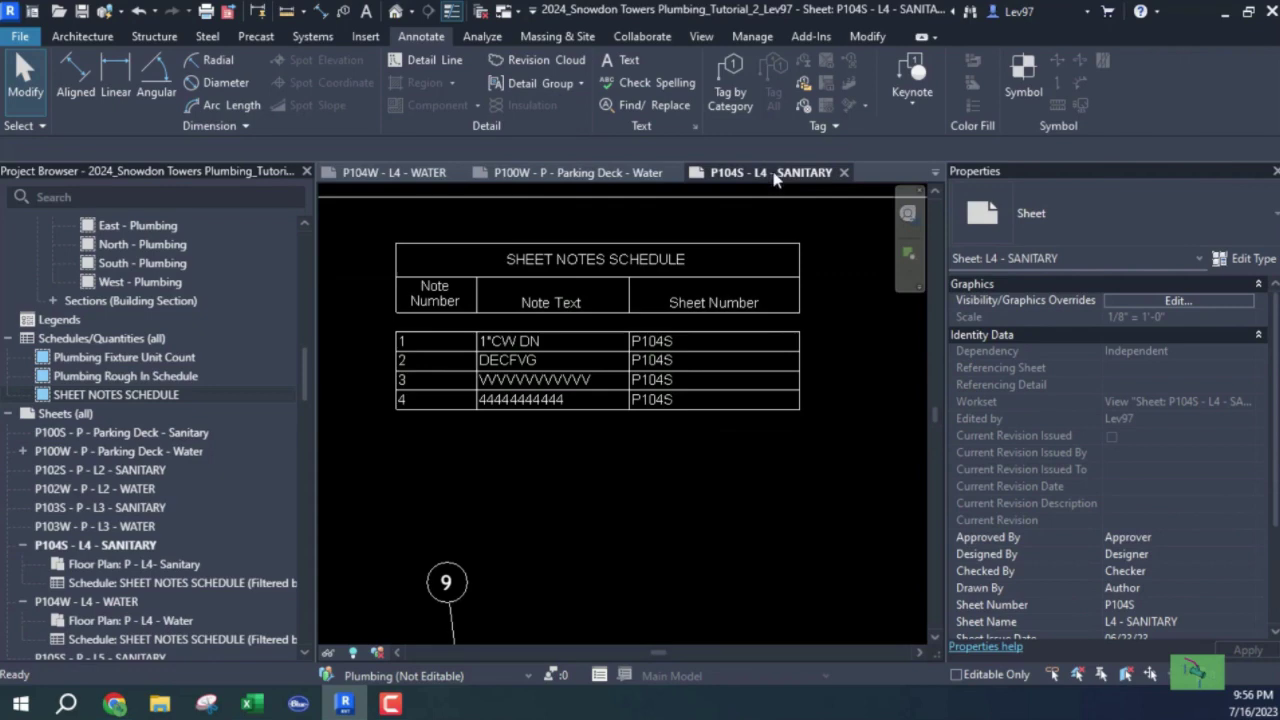
click(587, 174)
scroll(640, 400, down, 5)
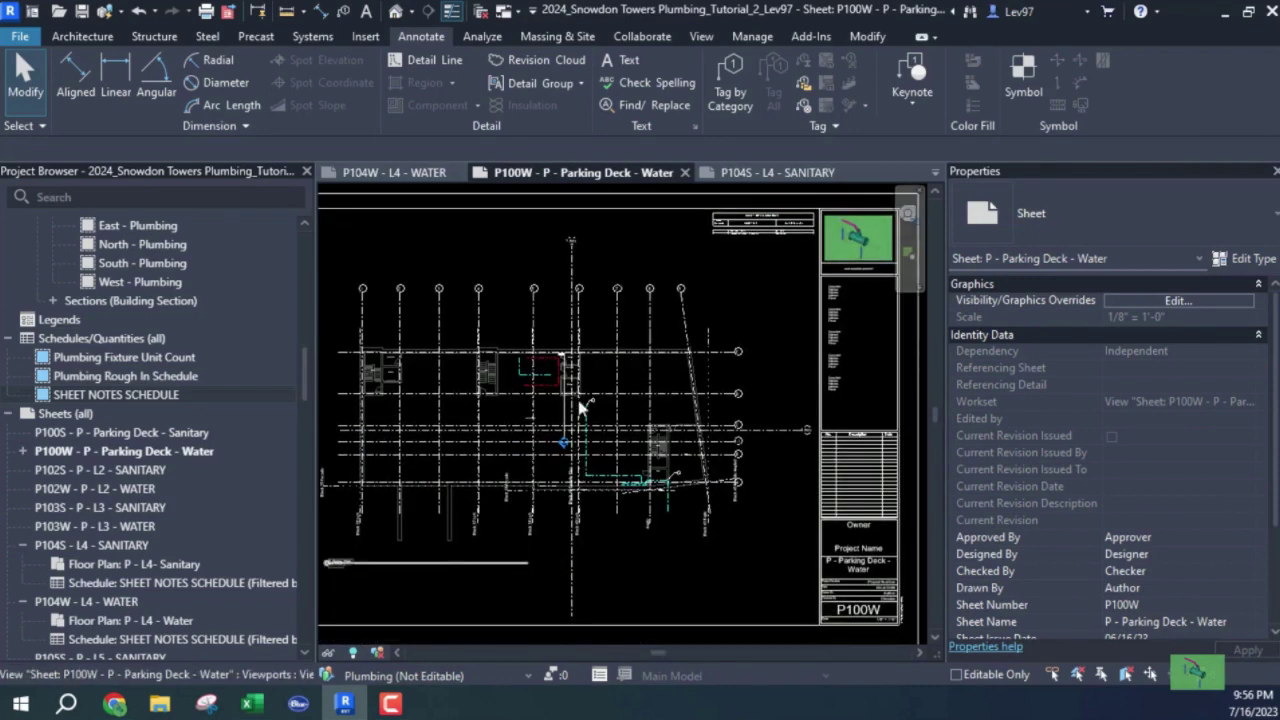
scroll(627, 533, up, 2)
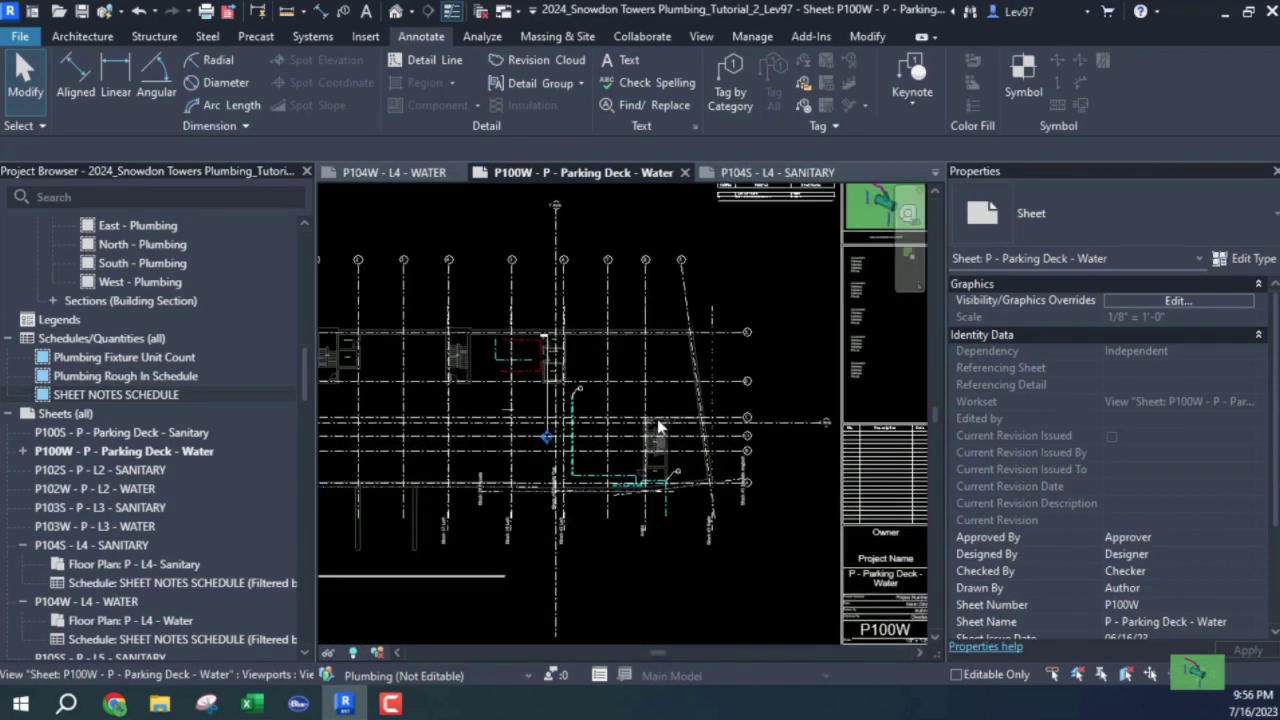
middle_drag(590, 424, 585, 715)
- Review the sheet notes schedule and the floor plan on sheet P104W, L4 - Water
click(412, 178)
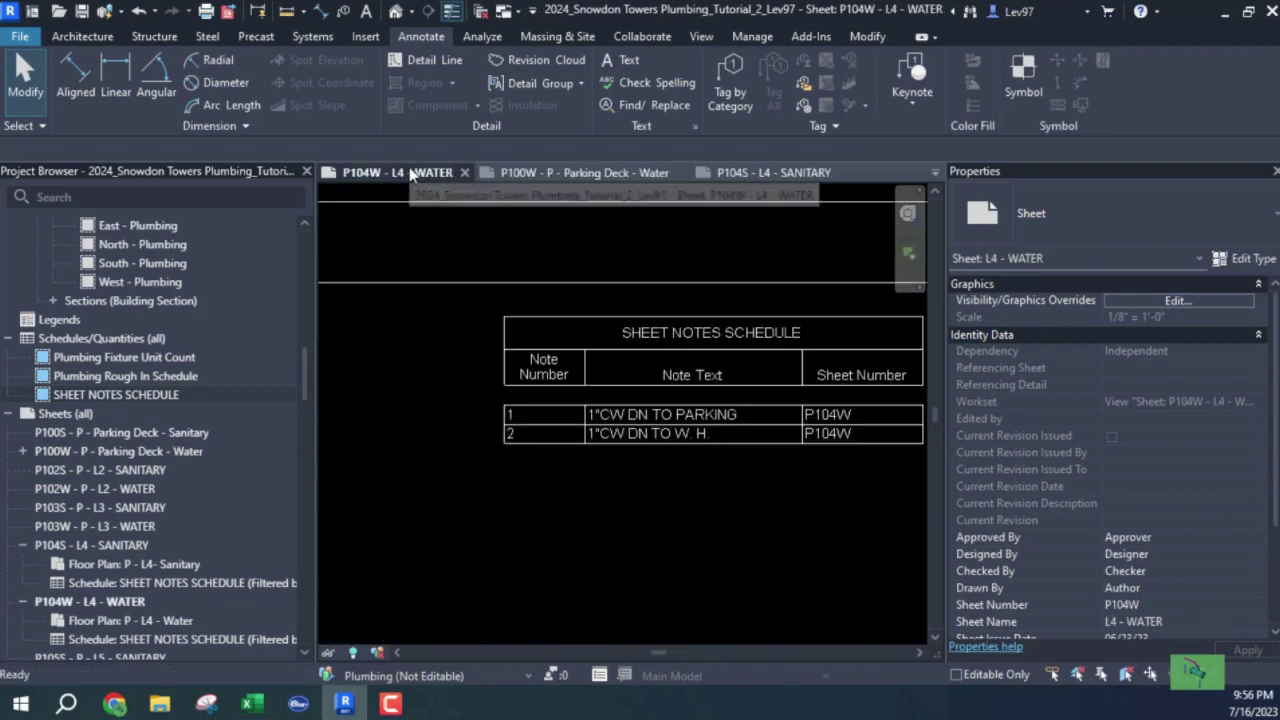
scroll(636, 480, down, 4)
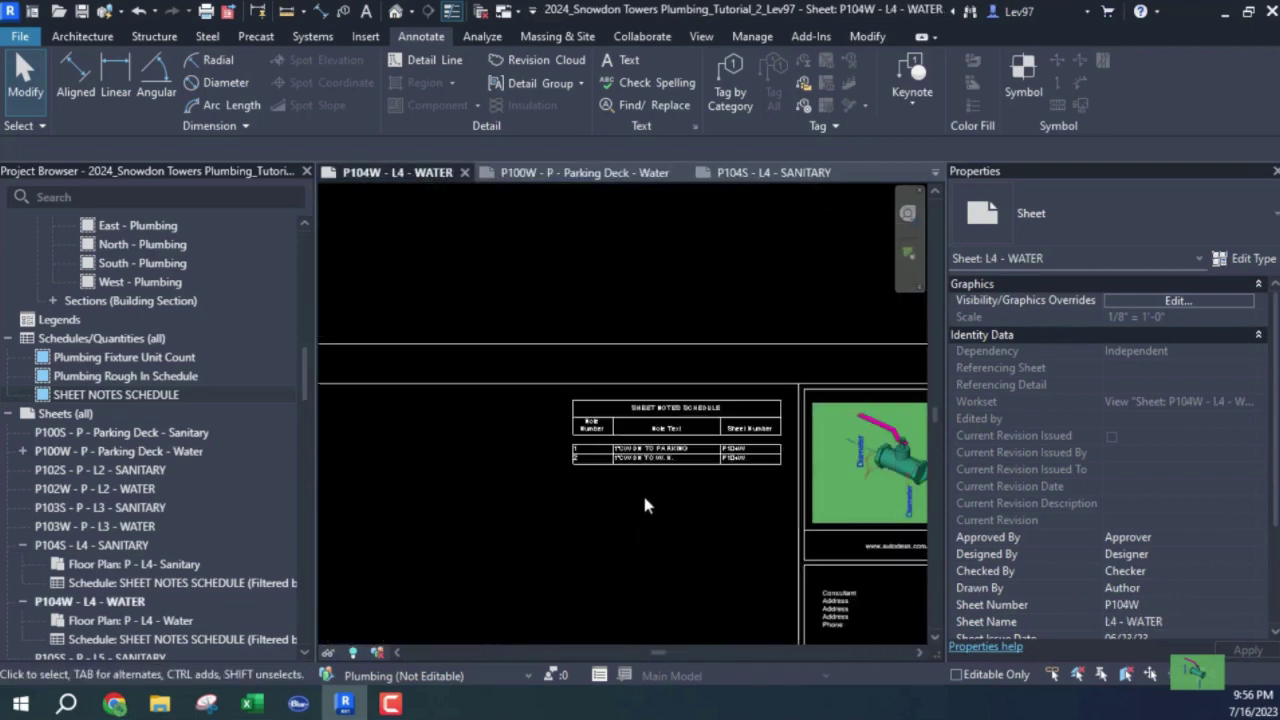
middle_drag(622, 513, 728, 364)
scroll(505, 525, up, 5)
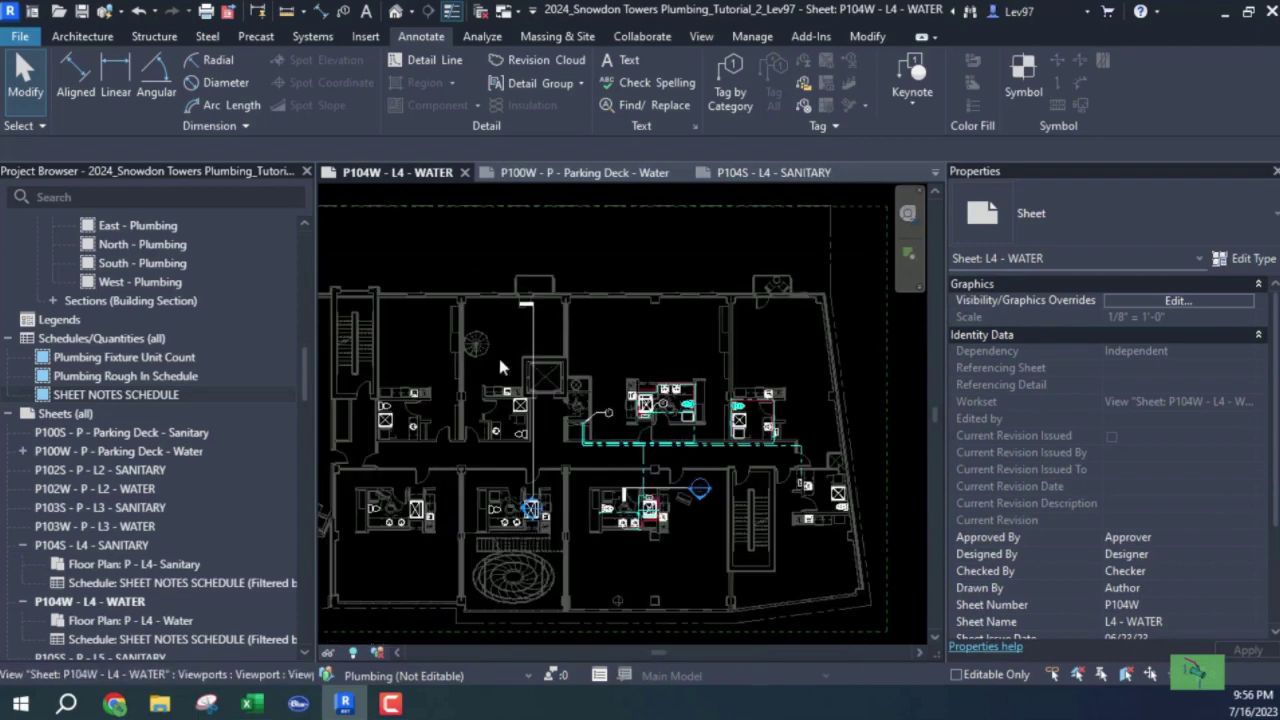
middle_drag(713, 481, 653, 344)
scroll(650, 360, down, 2)
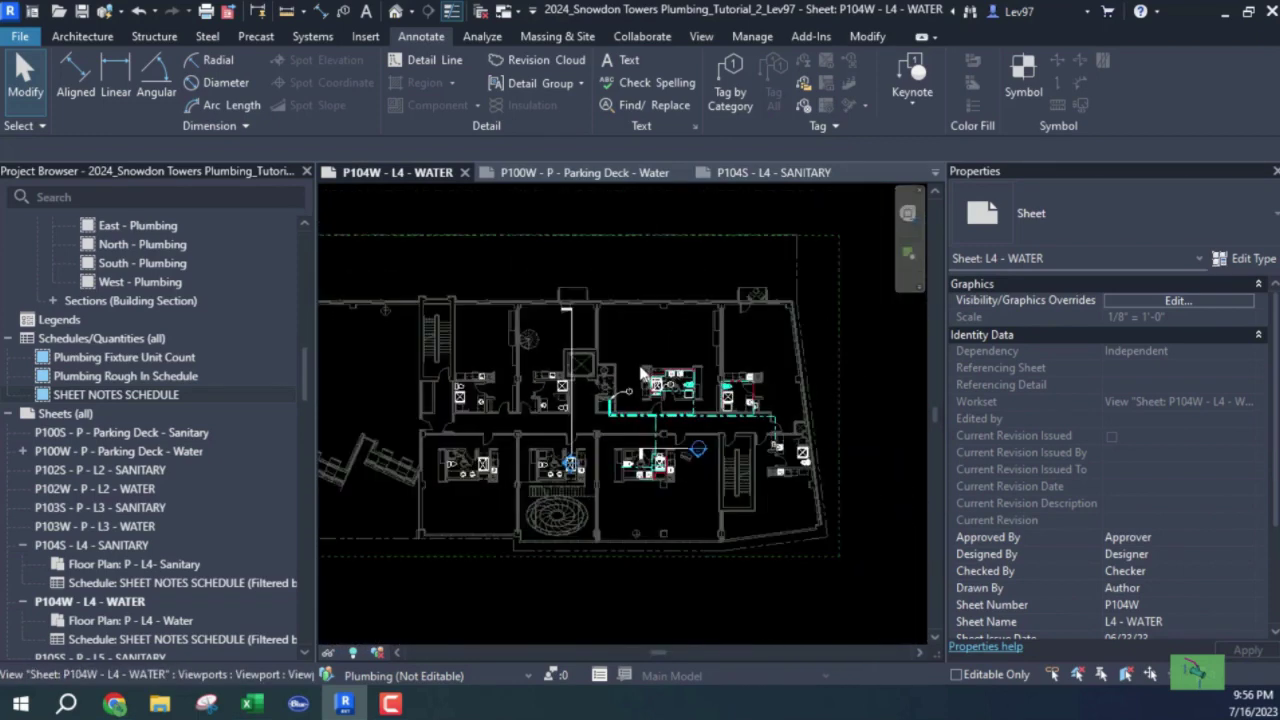
scroll(630, 390, down, 3)
scroll(700, 340, up, 2)
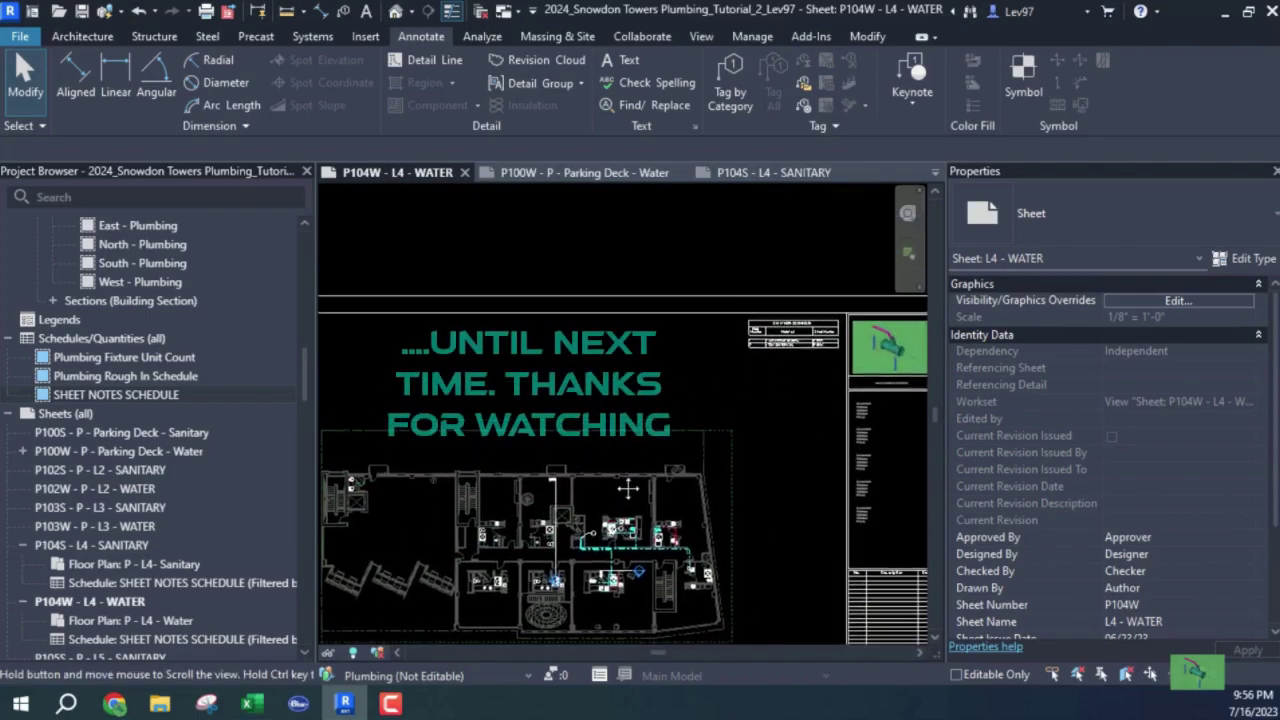
scroll(795, 366, up, 4)
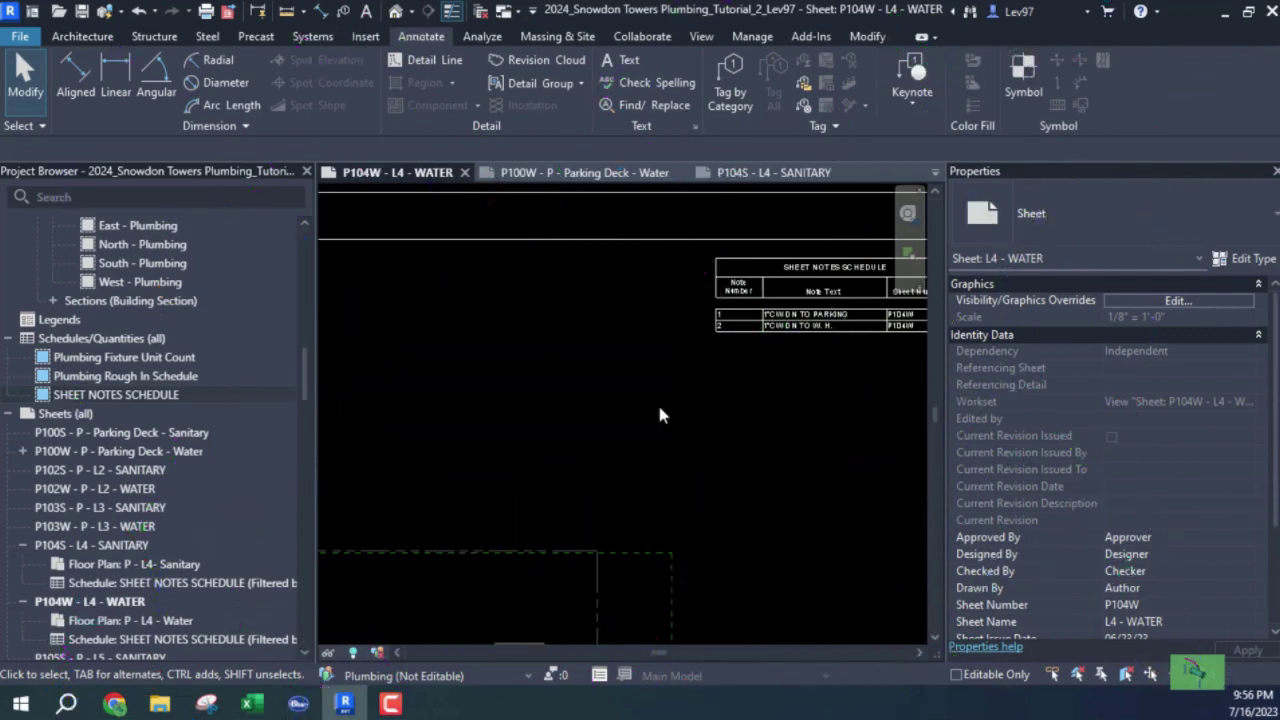
scroll(775, 449, down, 1)
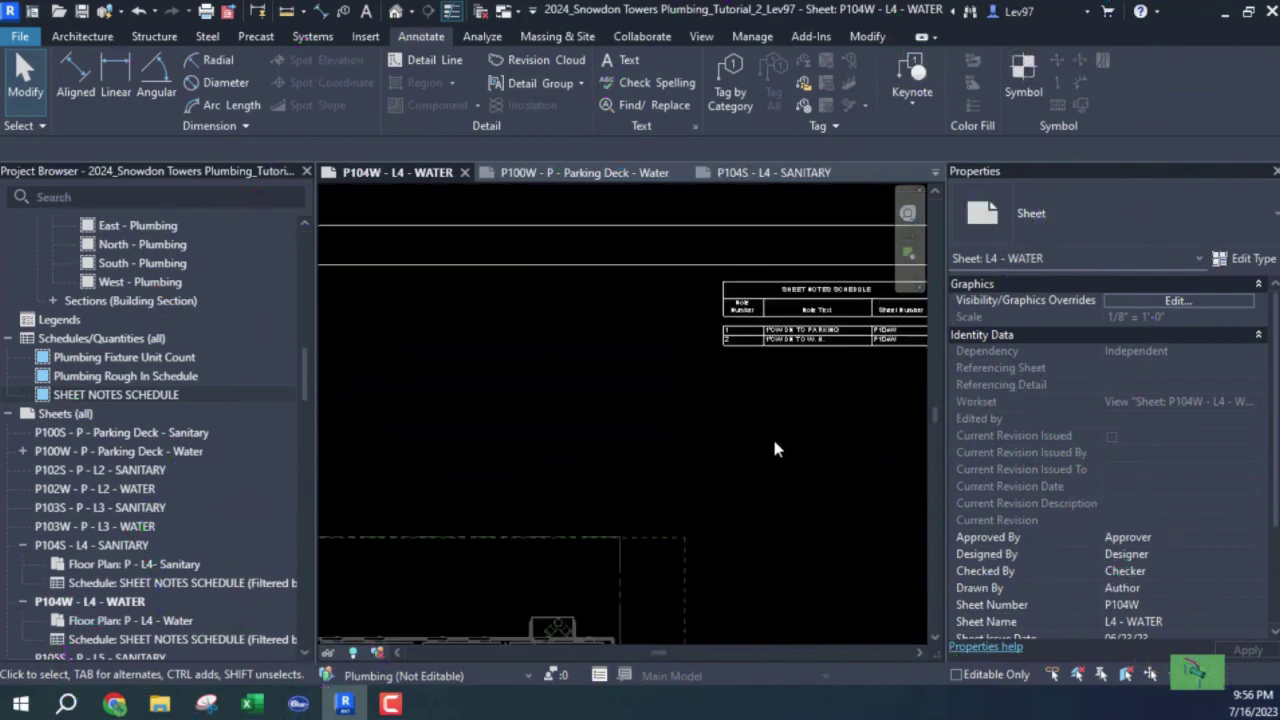
middle_drag(775, 449, 673, 433)
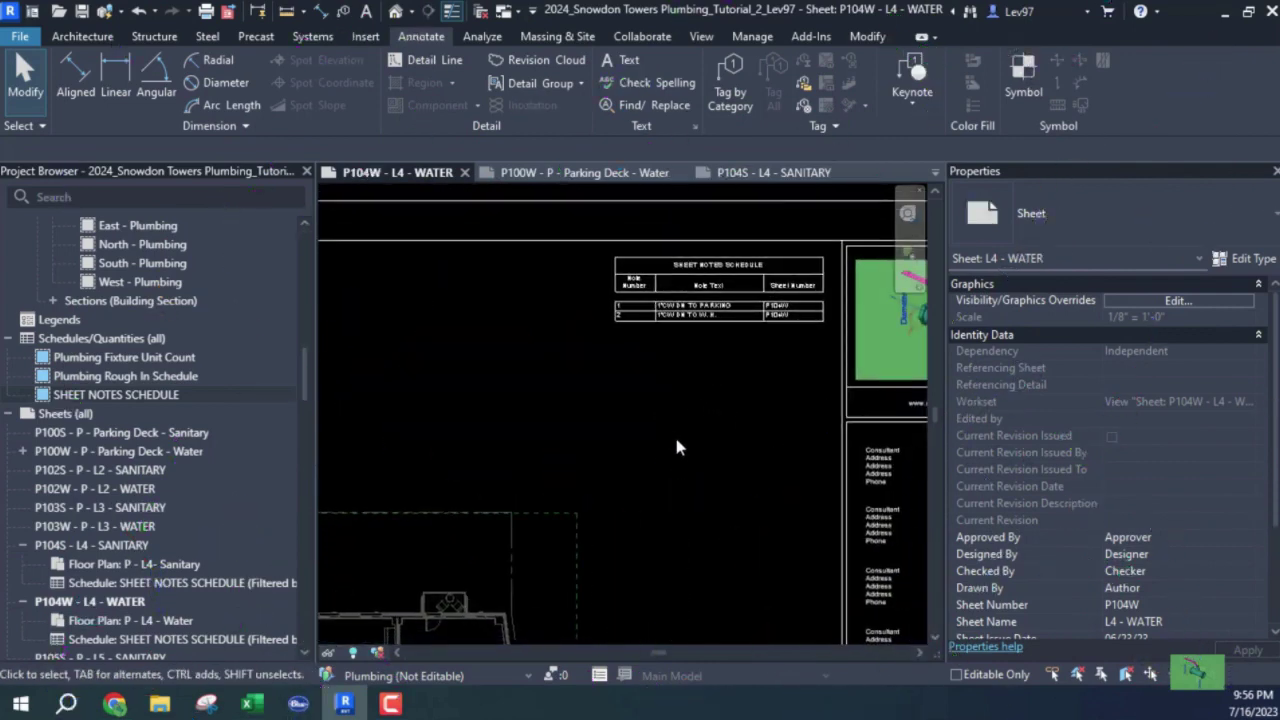